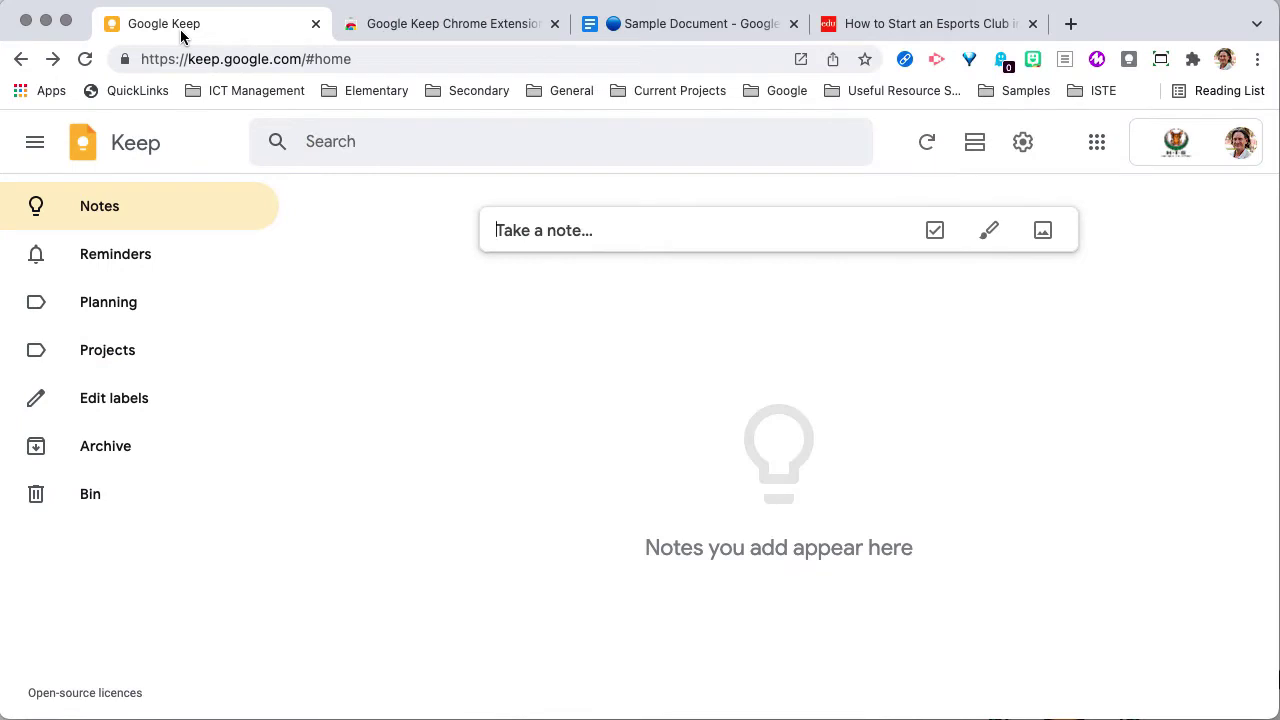
Cycle through the Web Store, Sample Document and Edutopia tabs, ending on the Keep extension's store page.
left_click(399, 34)
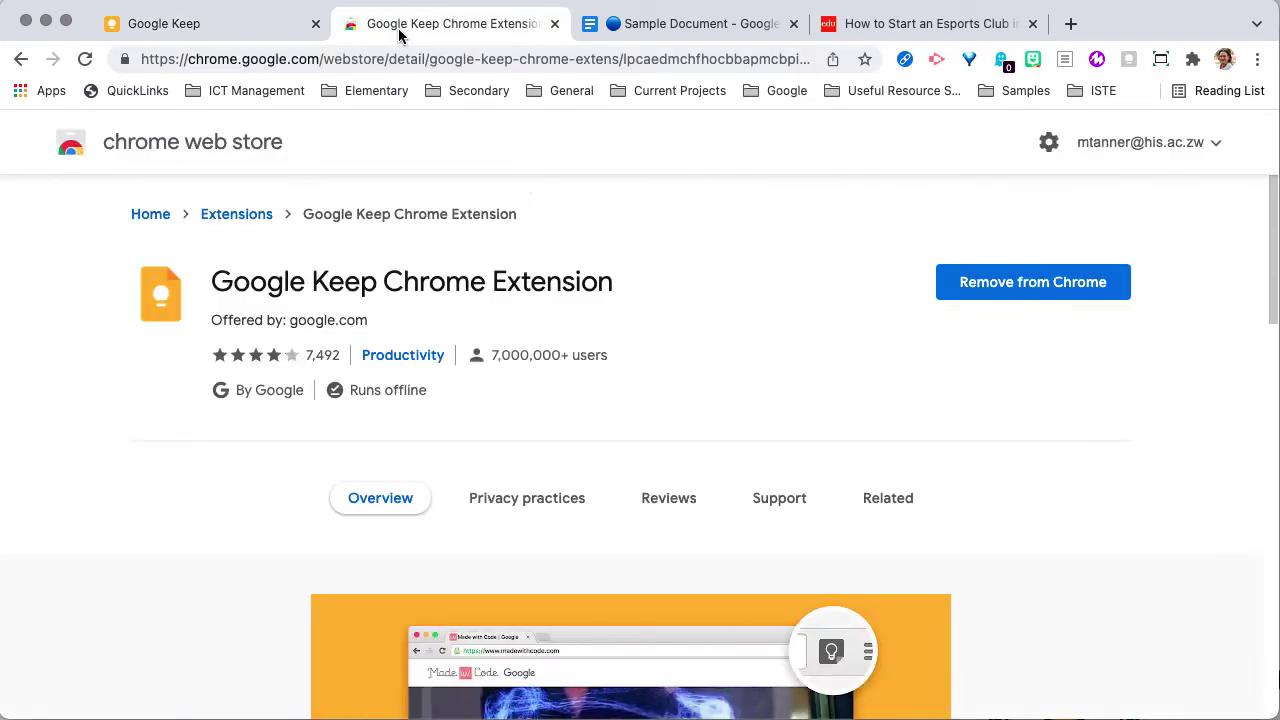
left_click(699, 32)
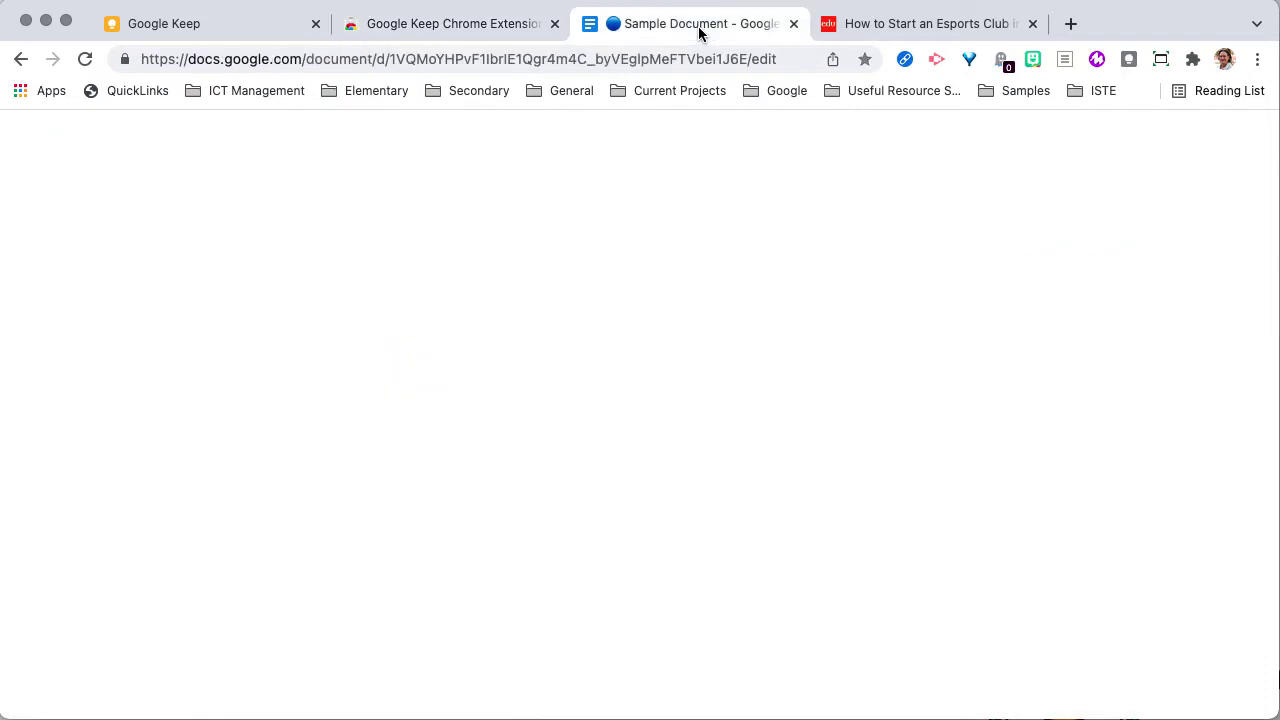
left_click(948, 36)
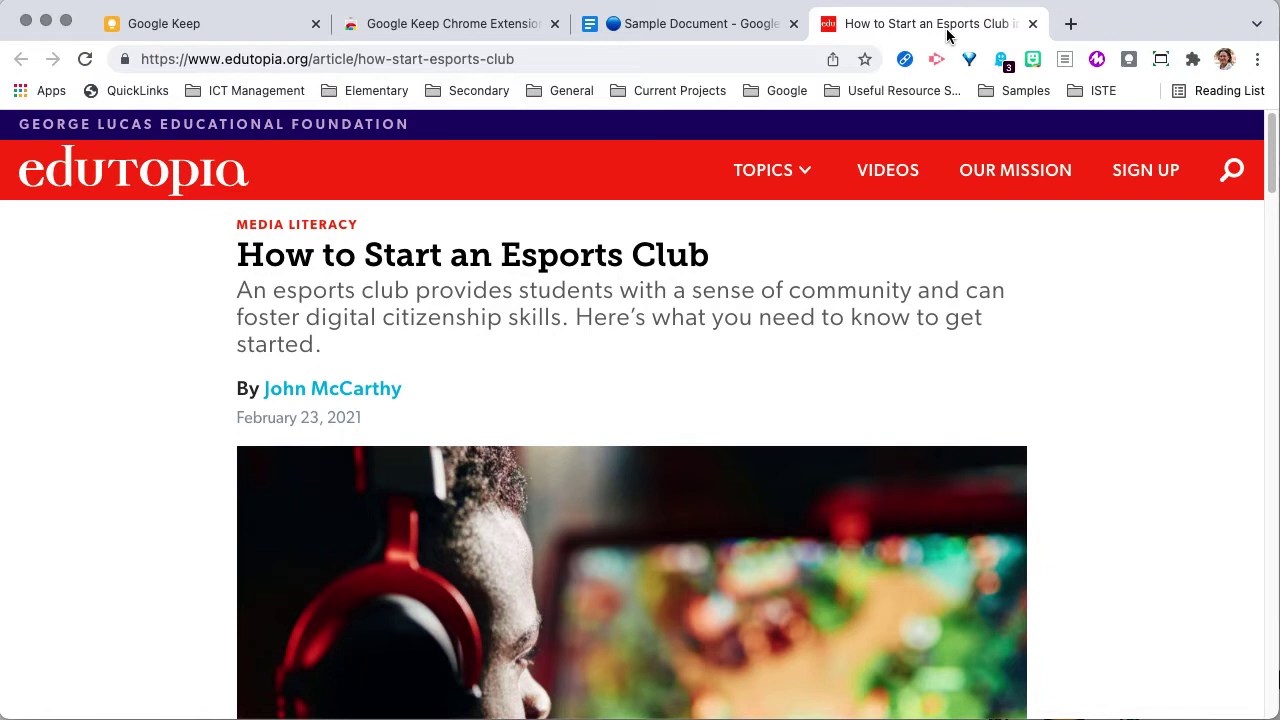
left_click(420, 30)
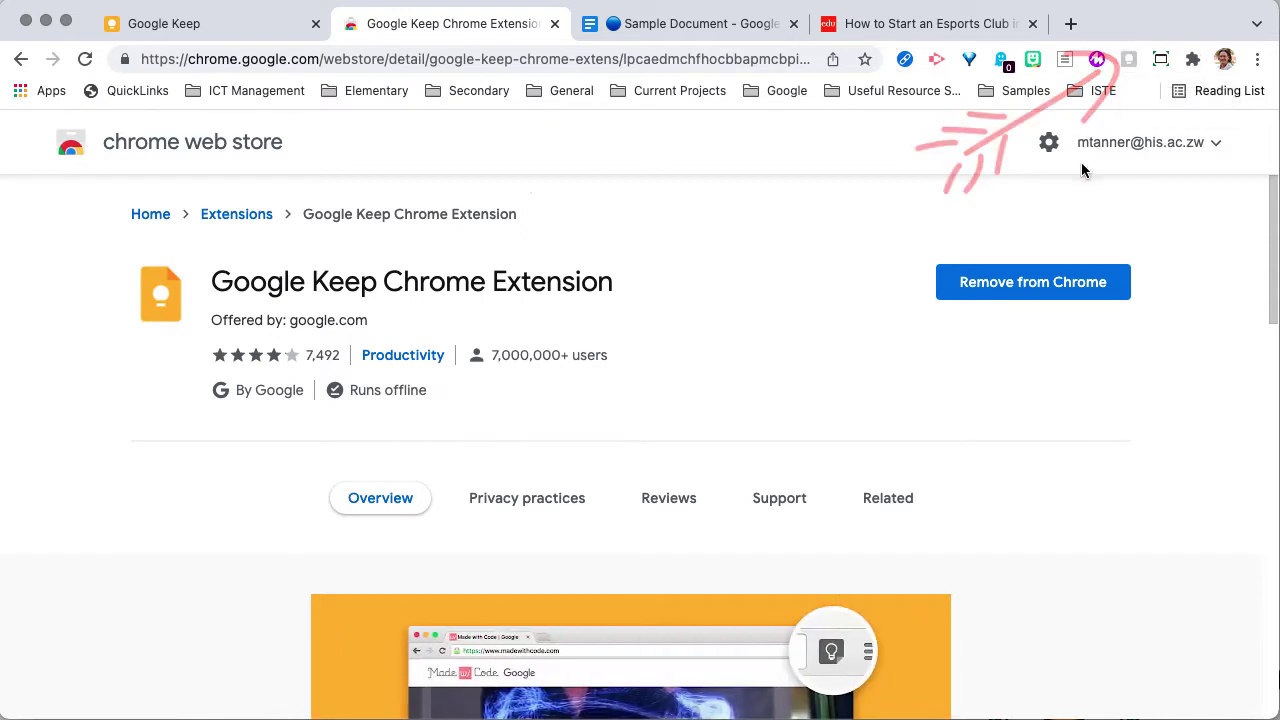
Confirm Google Keep is among Chrome's installed extensions, then bring up the esports club article.
left_click(1193, 62)
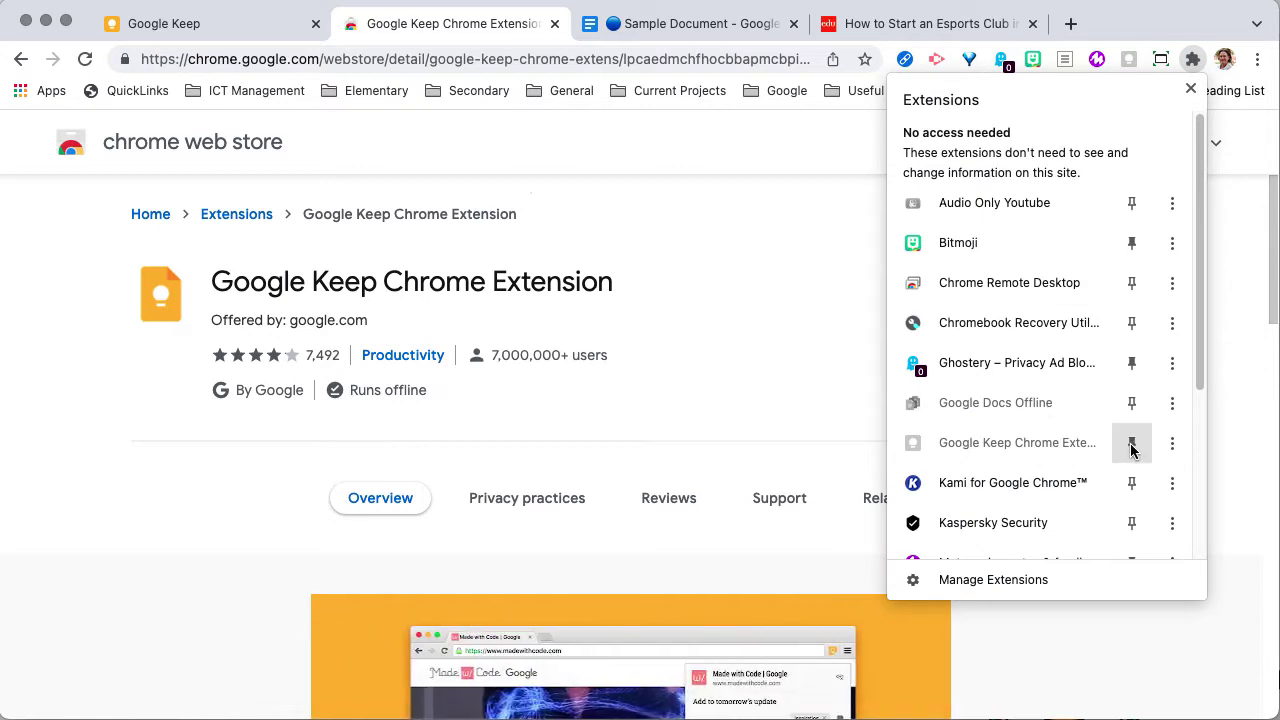
left_click(760, 378)
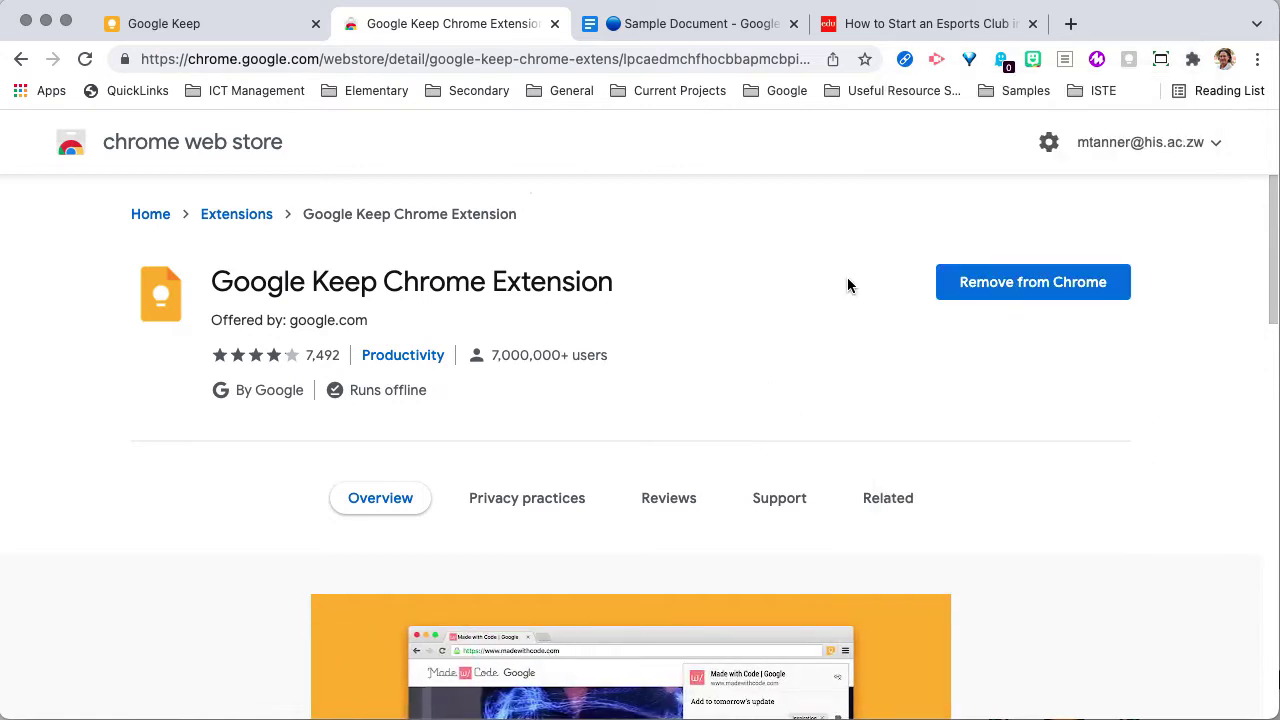
left_click(909, 28)
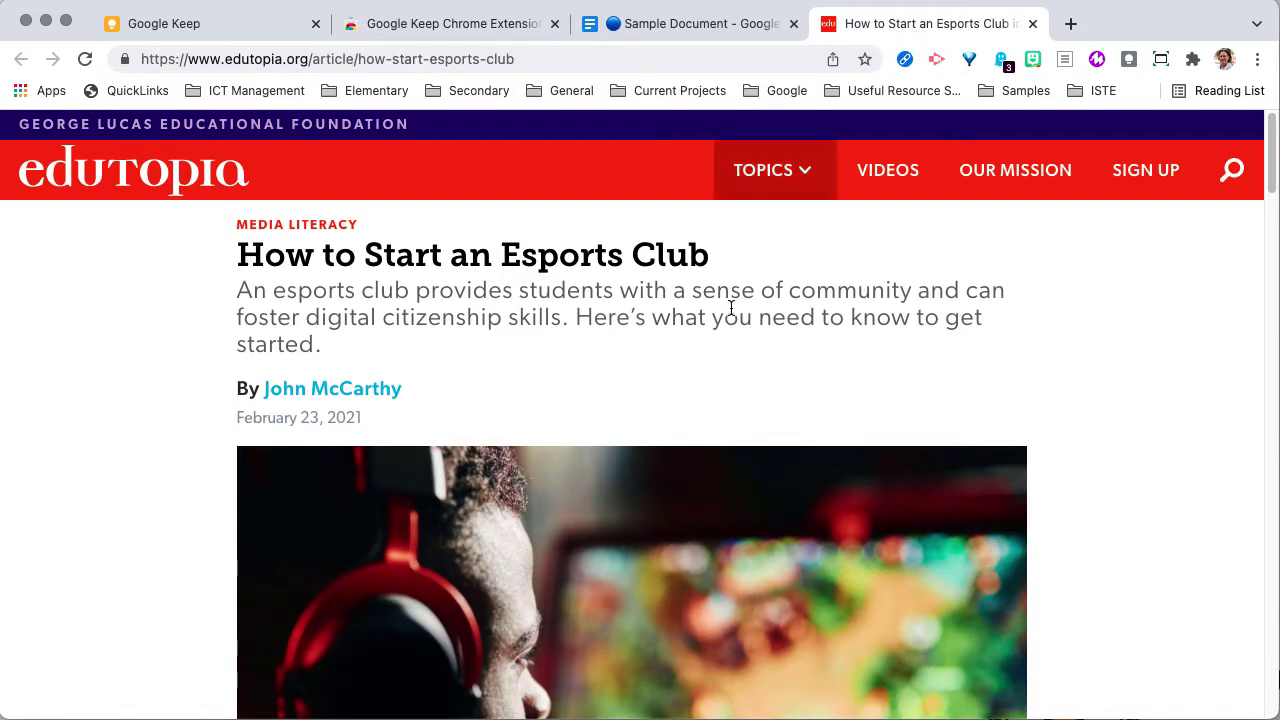
Save the esports club article page to Keep as a new note and open its title field.
scroll(732, 324, "down", 3)
scroll(732, 324, "down", 10)
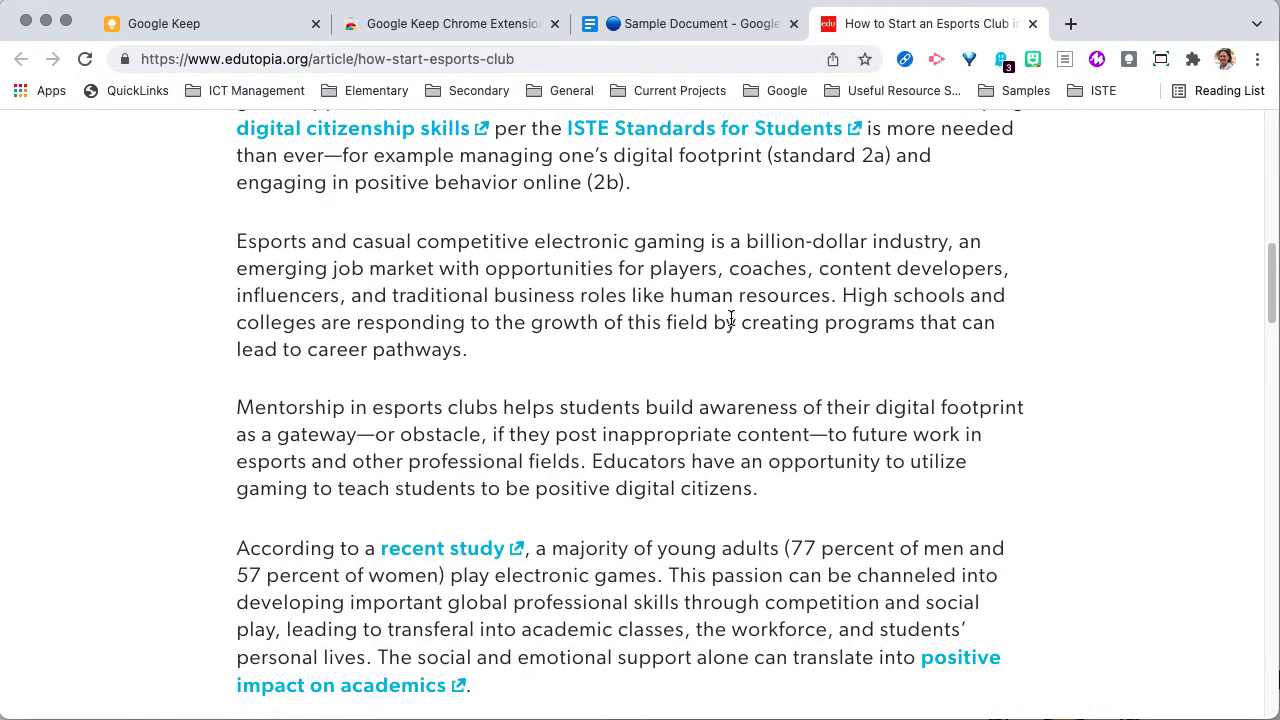
left_click(1128, 60)
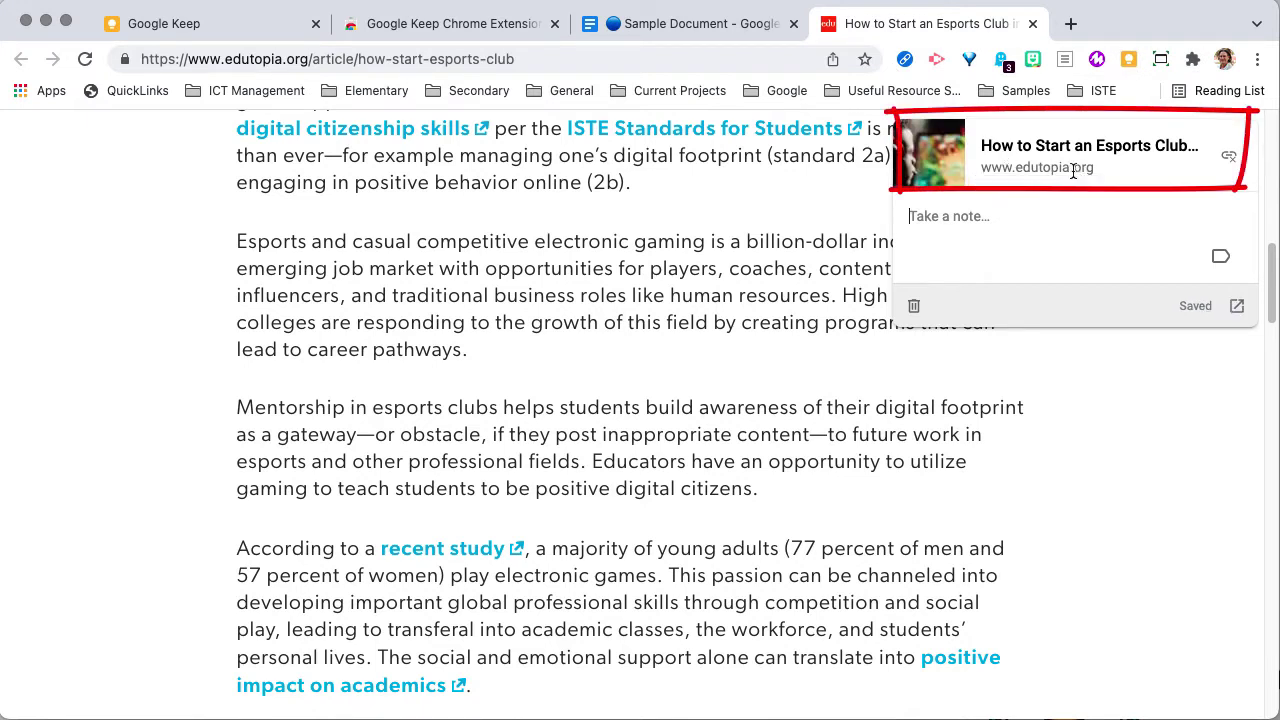
left_click(918, 216)
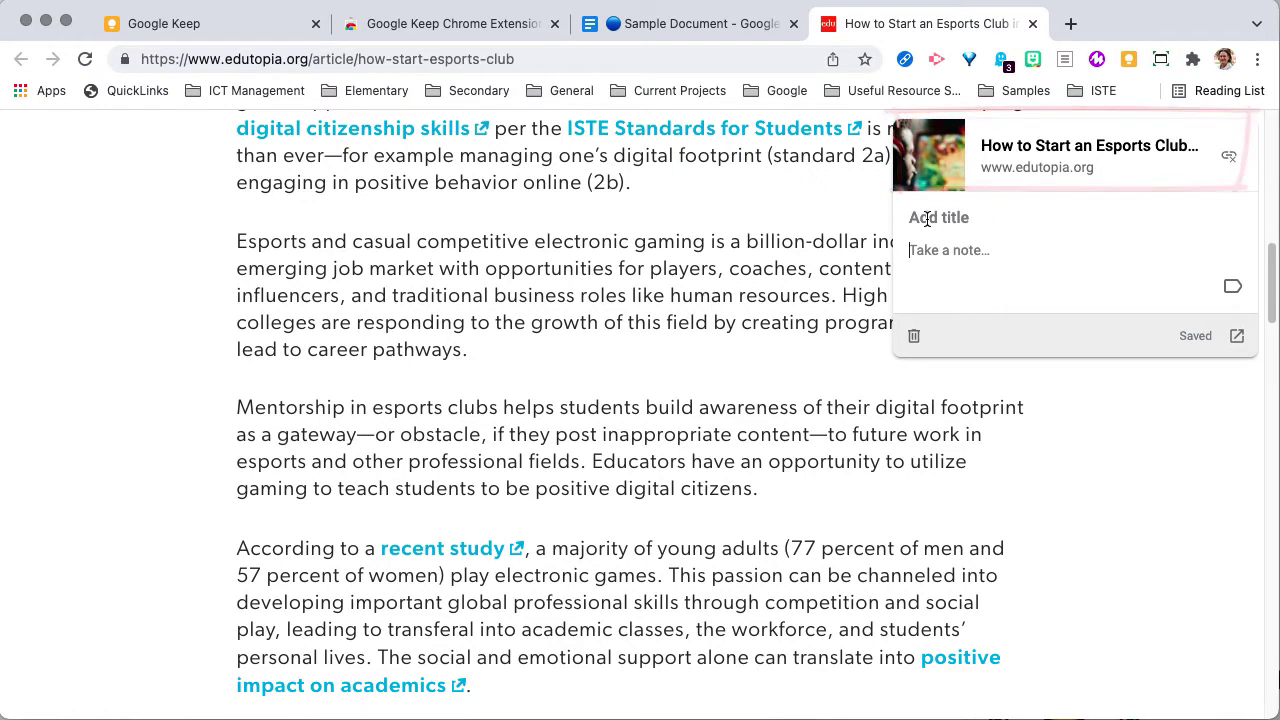
left_click(922, 218)
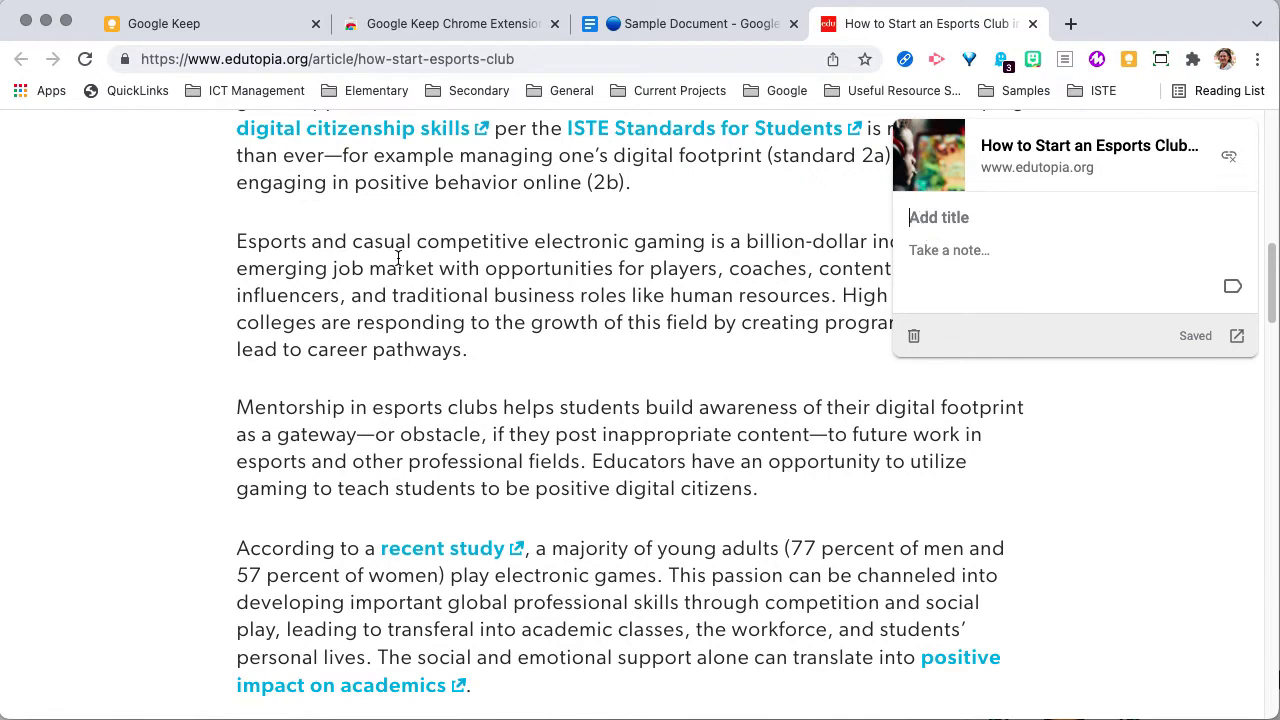
Clip the 'Esports and casual competitive electronic gaming' paragraph into Keep and give it a new eSports label.
left_click_drag(236, 240, 528, 346)
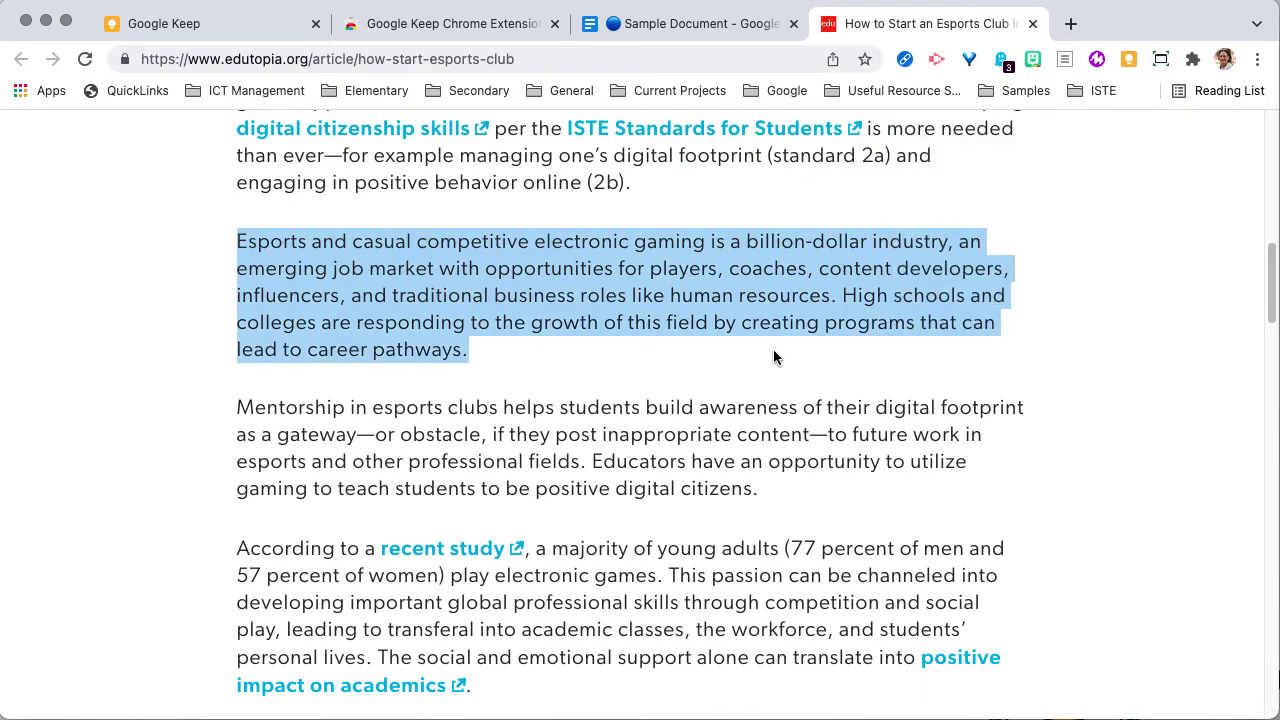
left_click(1130, 58)
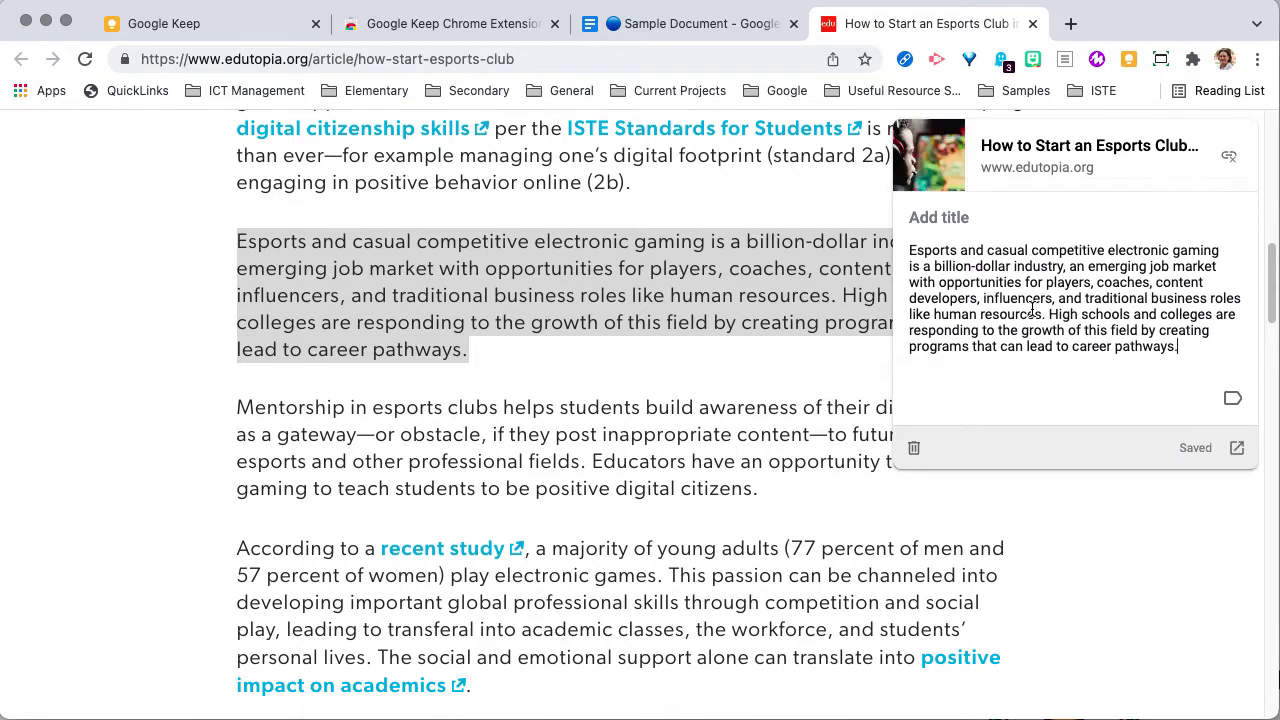
left_click(1232, 401)
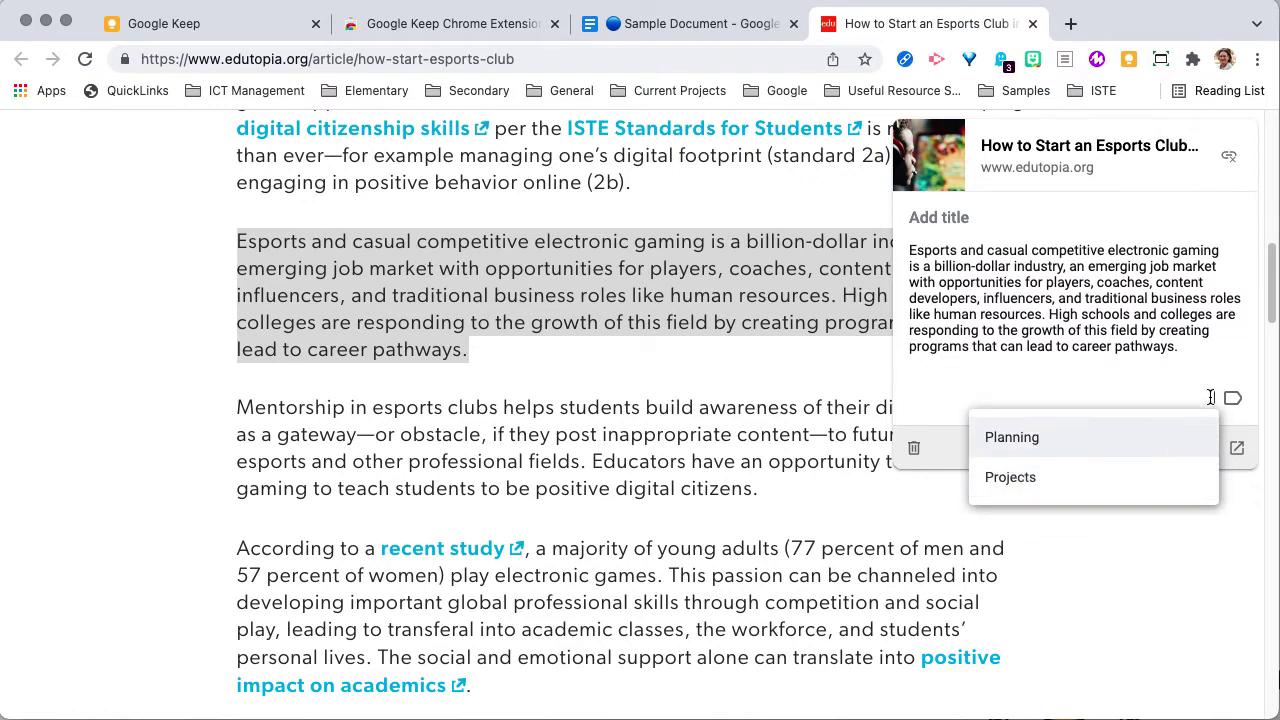
type("eSports")
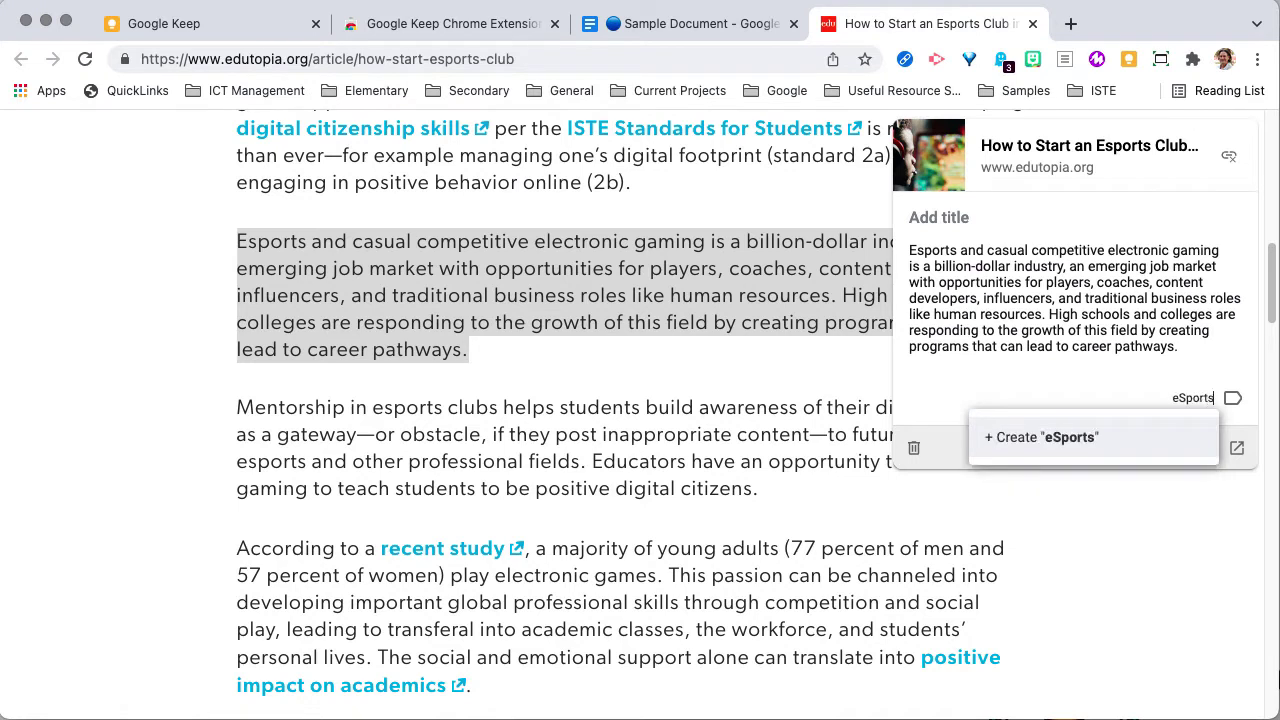
left_click(1028, 443)
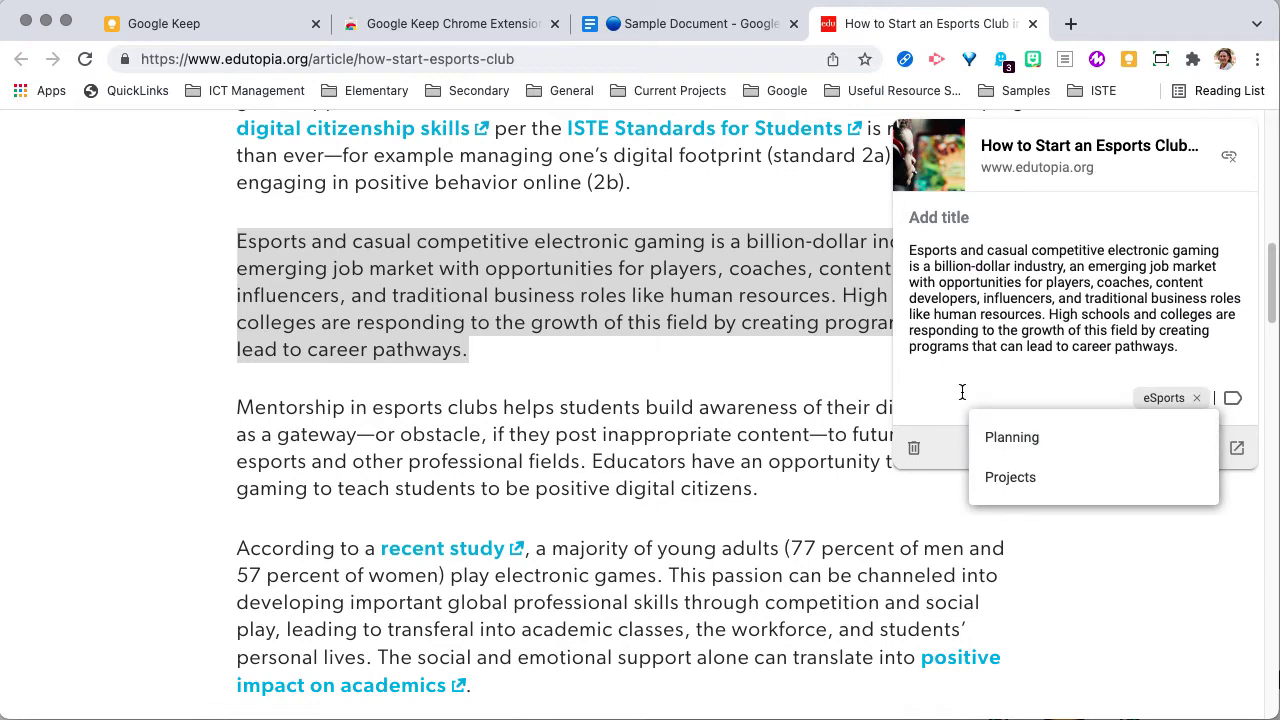
left_click(1118, 578)
Clip the 'When coaches of school sports' paragraph into the same eSports-labelled Keep note.
scroll(648, 481, "down", 3)
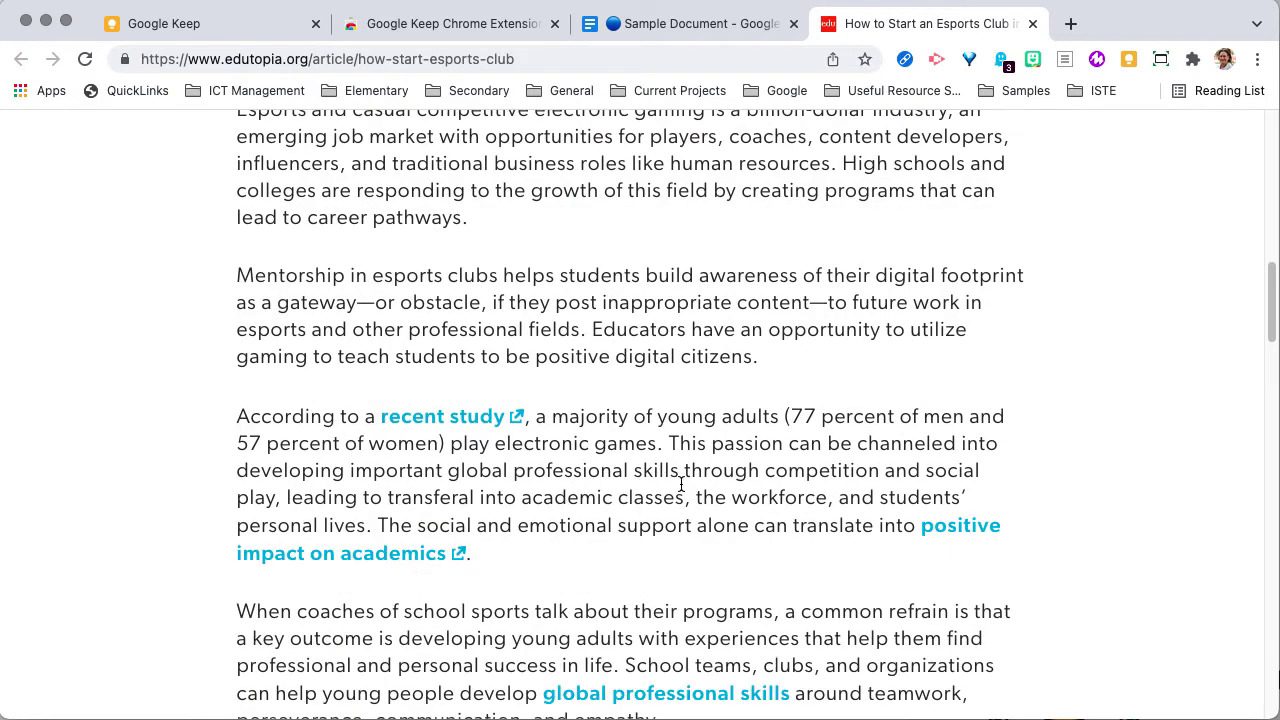
scroll(240, 444, "down", 5)
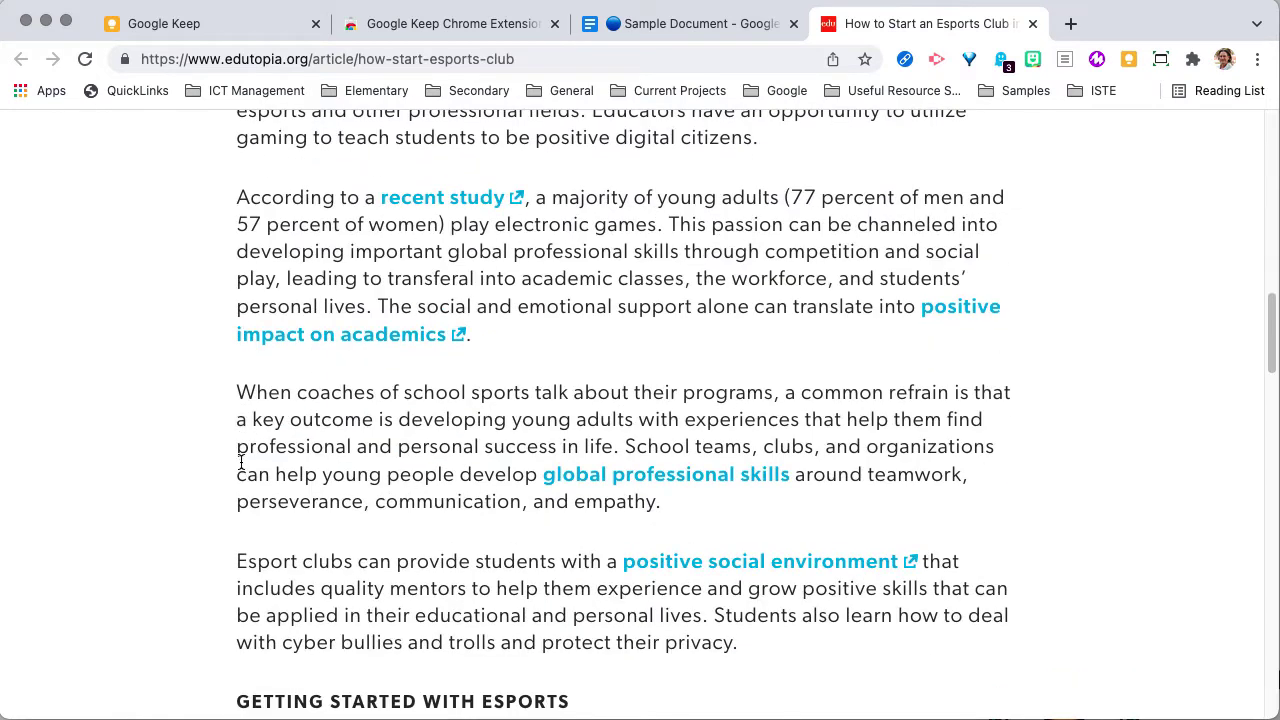
left_click_drag(237, 392, 677, 522)
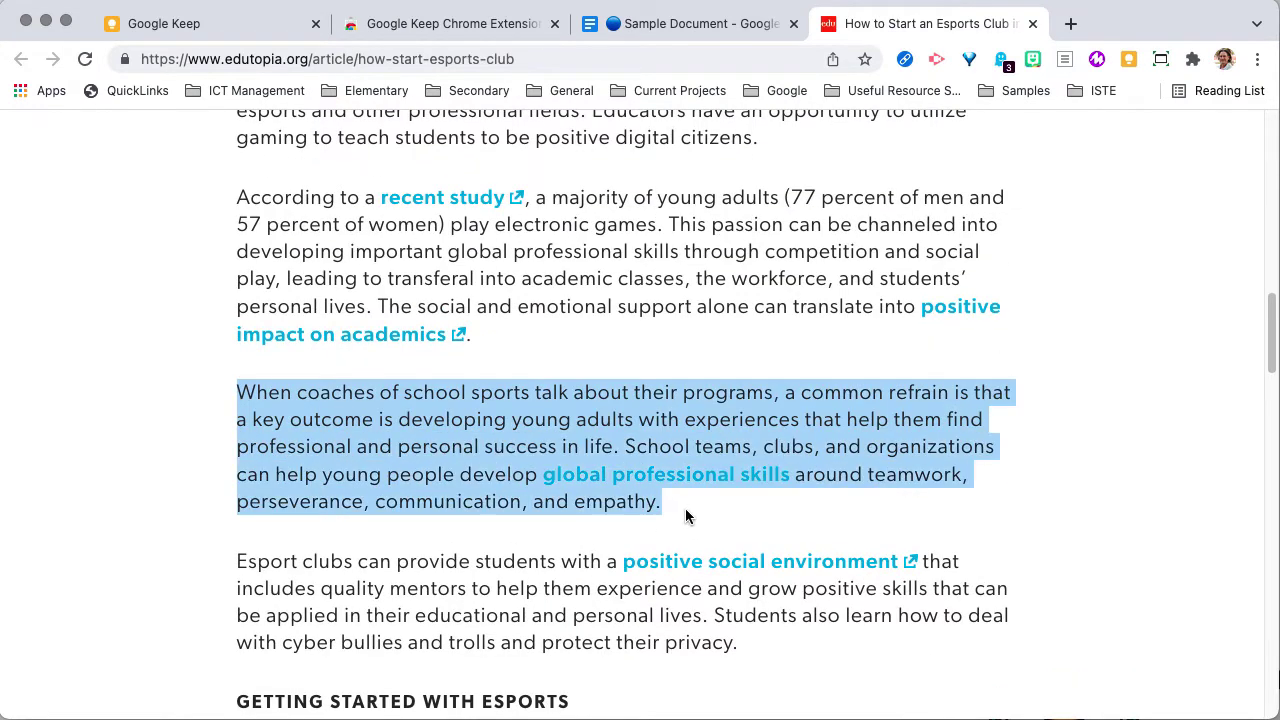
left_click(1128, 60)
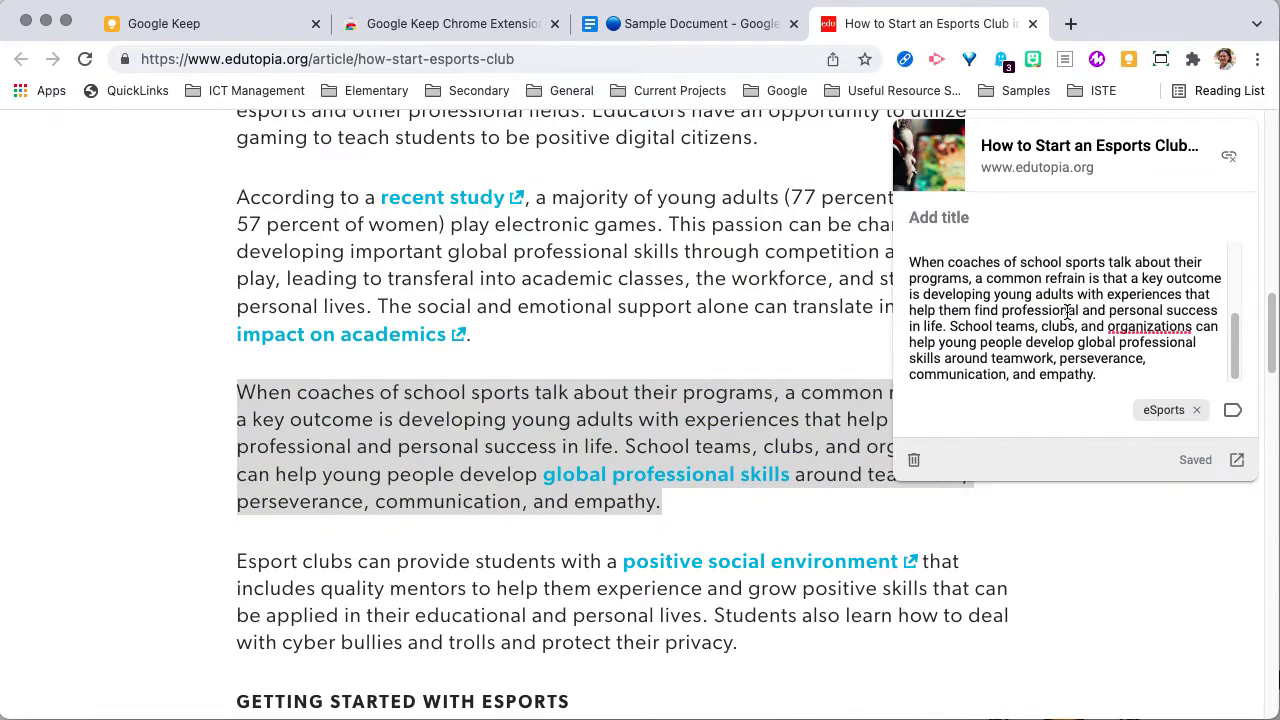
left_click(1167, 410)
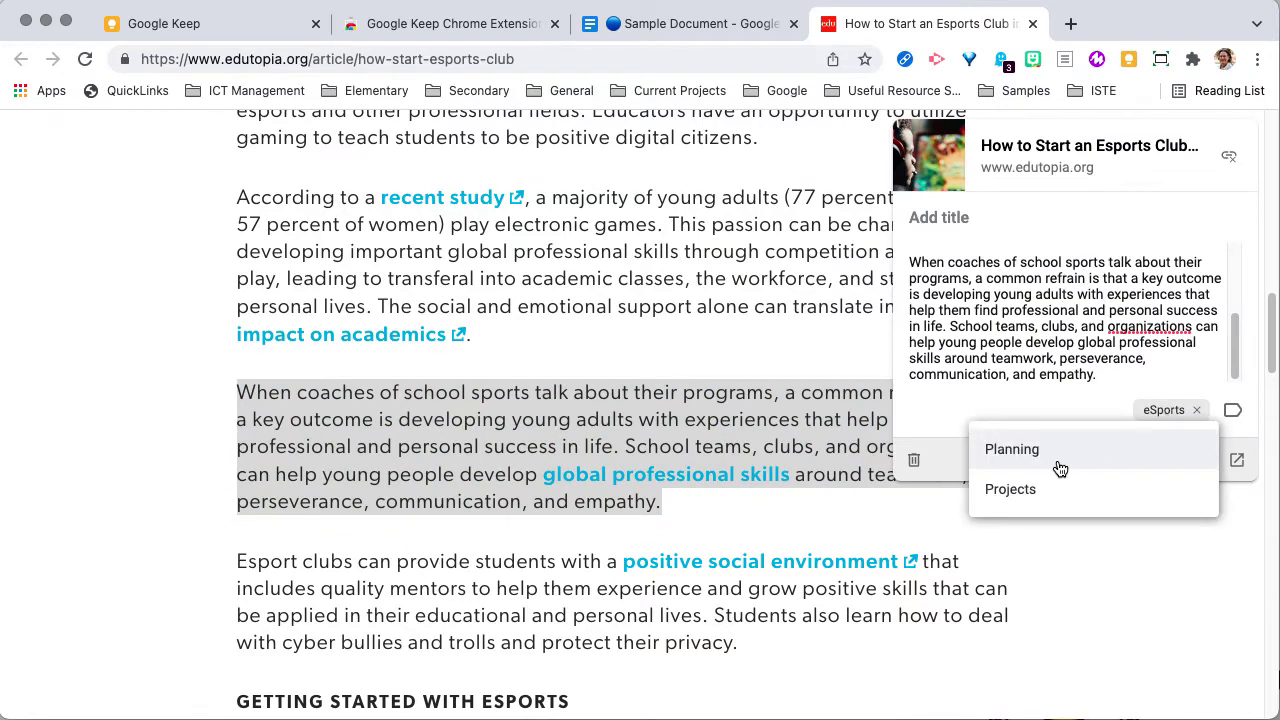
scroll(1043, 325, "up", 3)
scroll(1043, 325, "up", 3)
scroll(1043, 325, "down", 4)
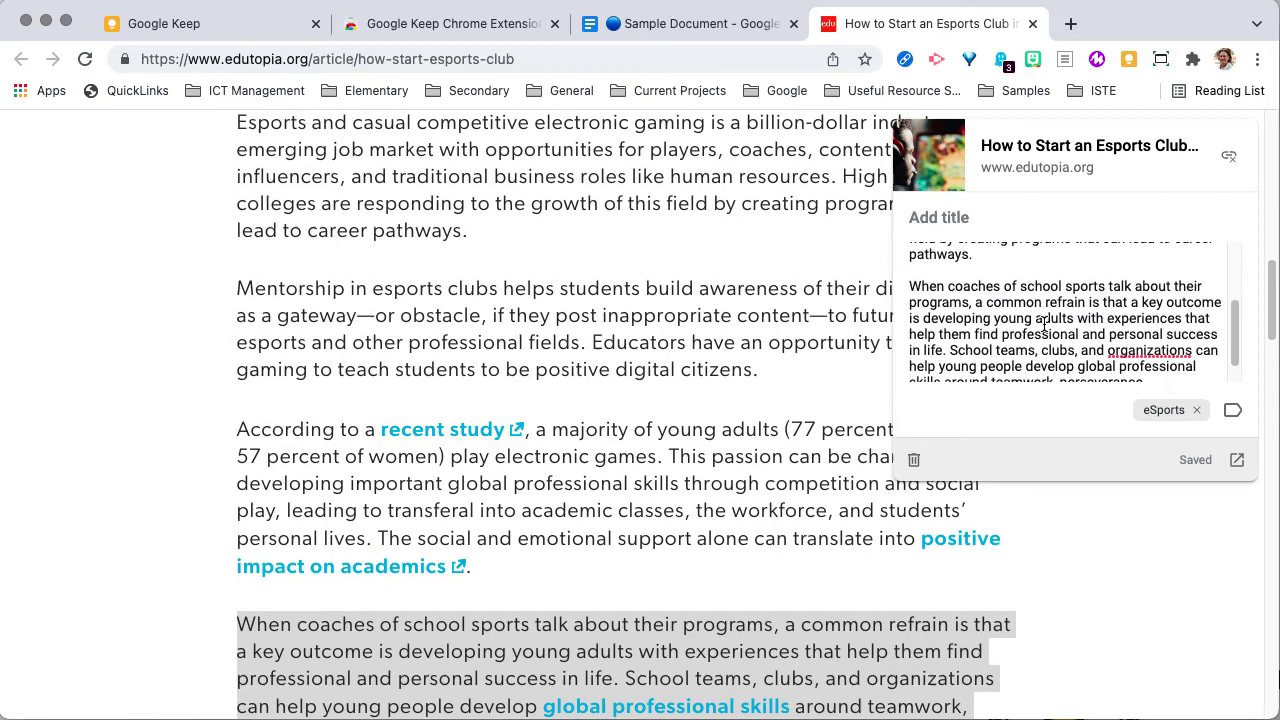
scroll(1043, 325, "down", 2)
scroll(1043, 325, "up", 4)
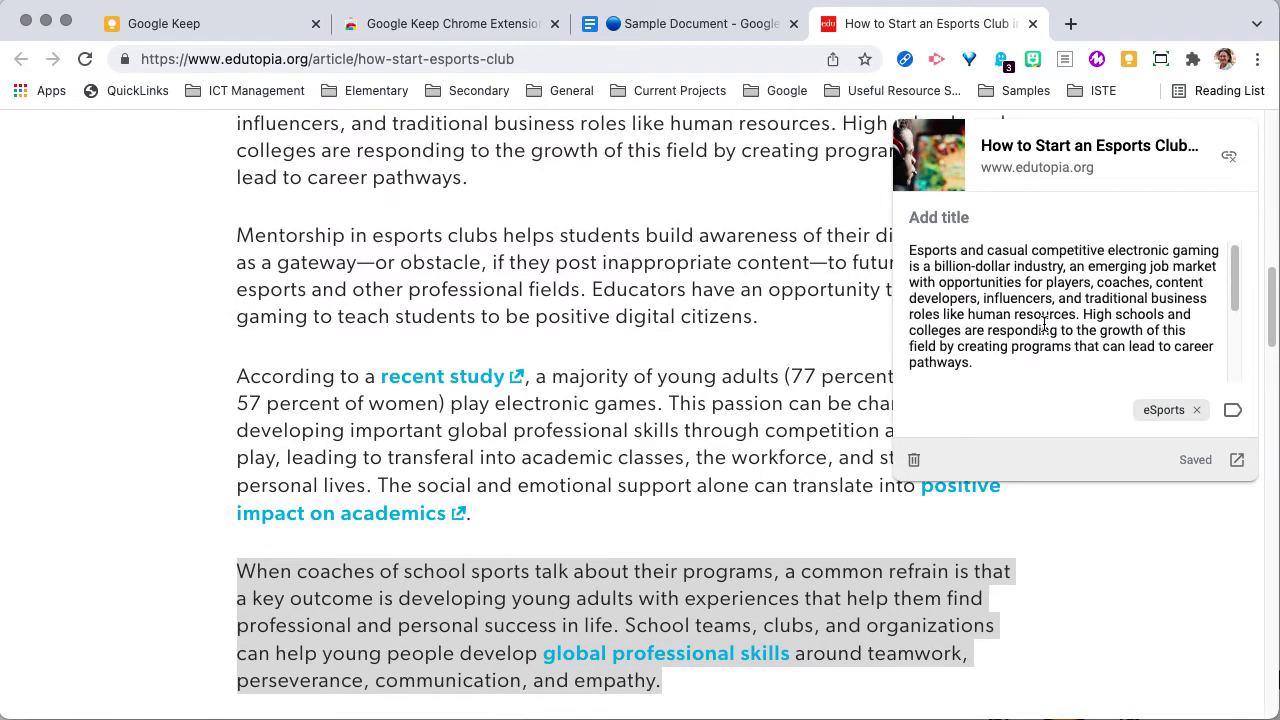
left_click(781, 363)
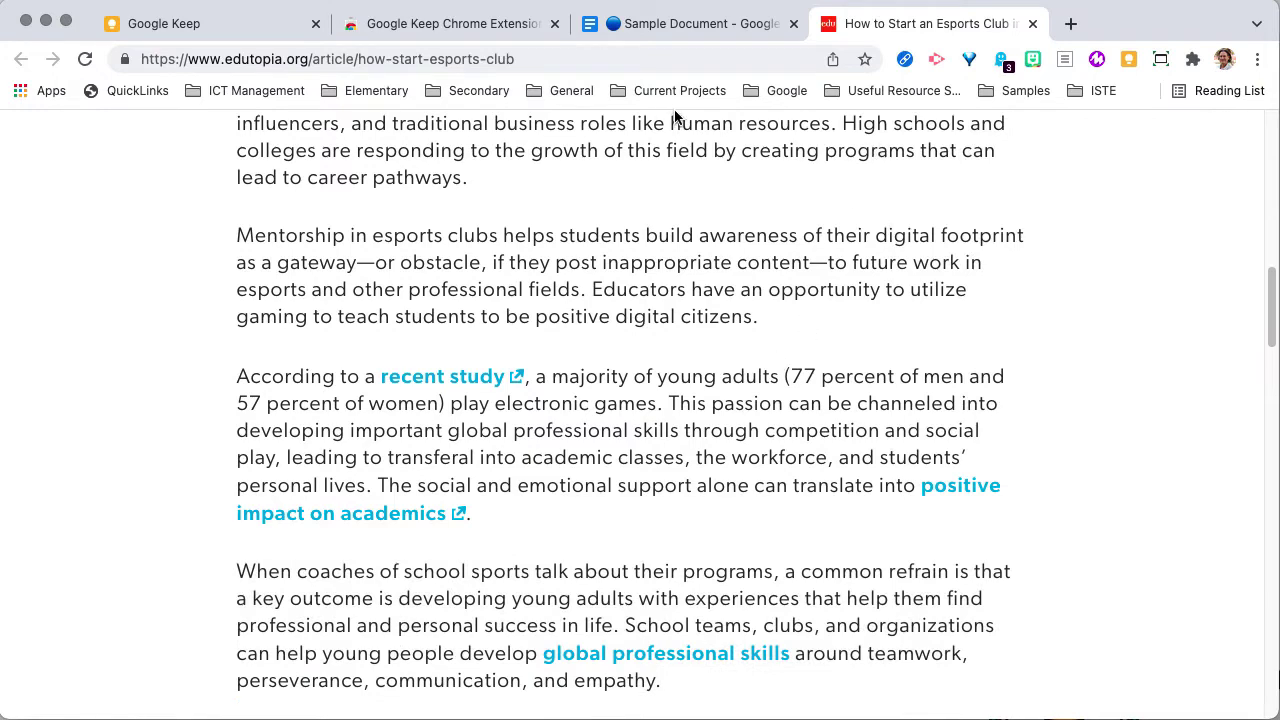
Drag the saved Edutopia Keep note from the side panel into the Sample Document.
left_click(680, 27)
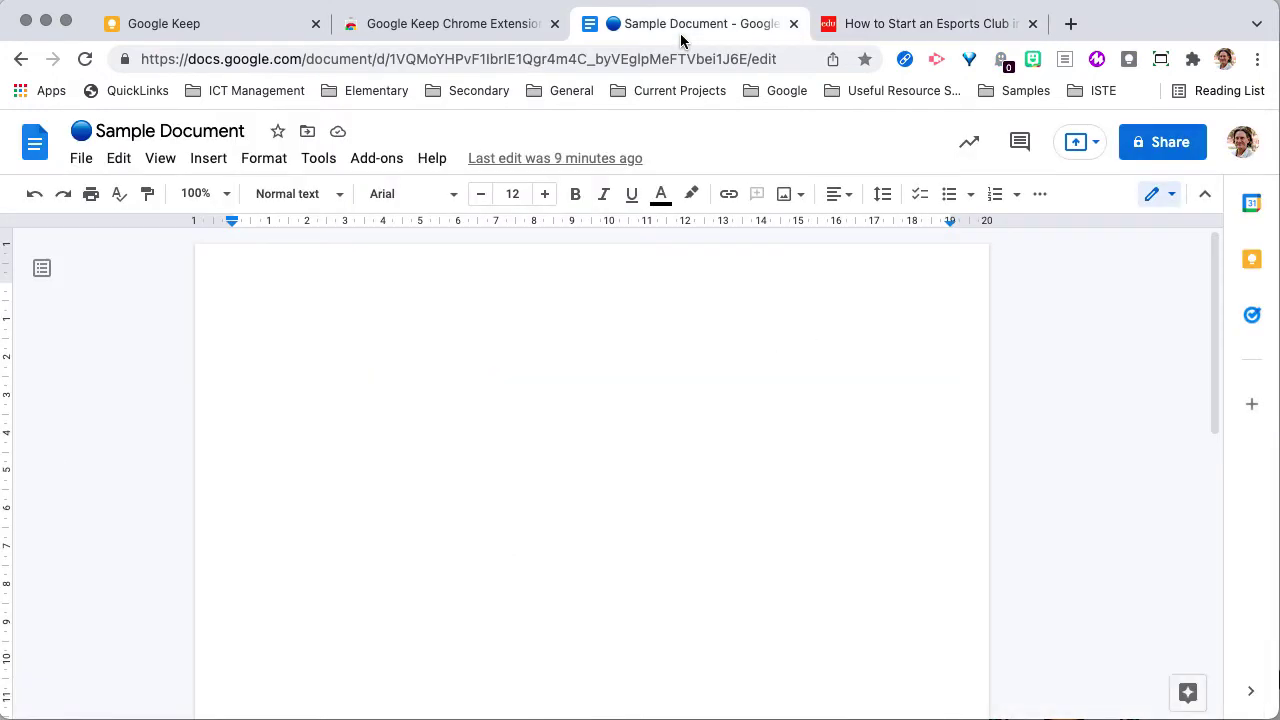
left_click(1251, 262)
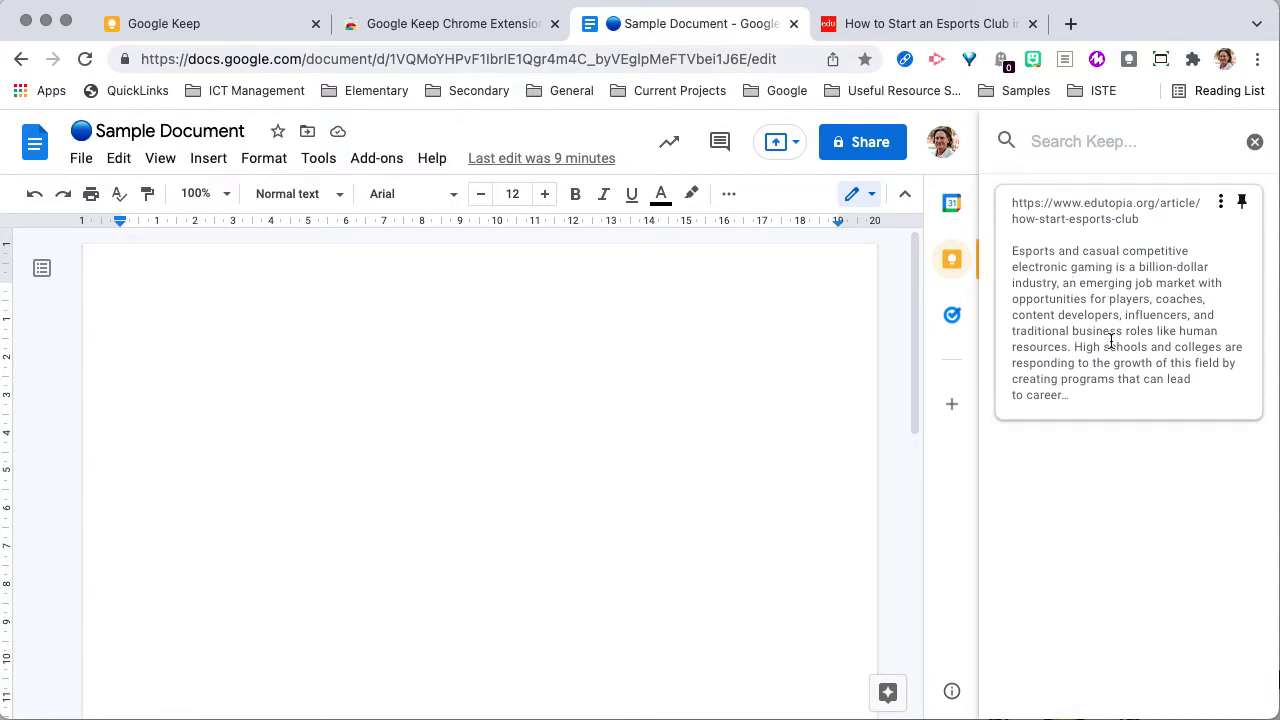
left_click_drag(1136, 286, 196, 334)
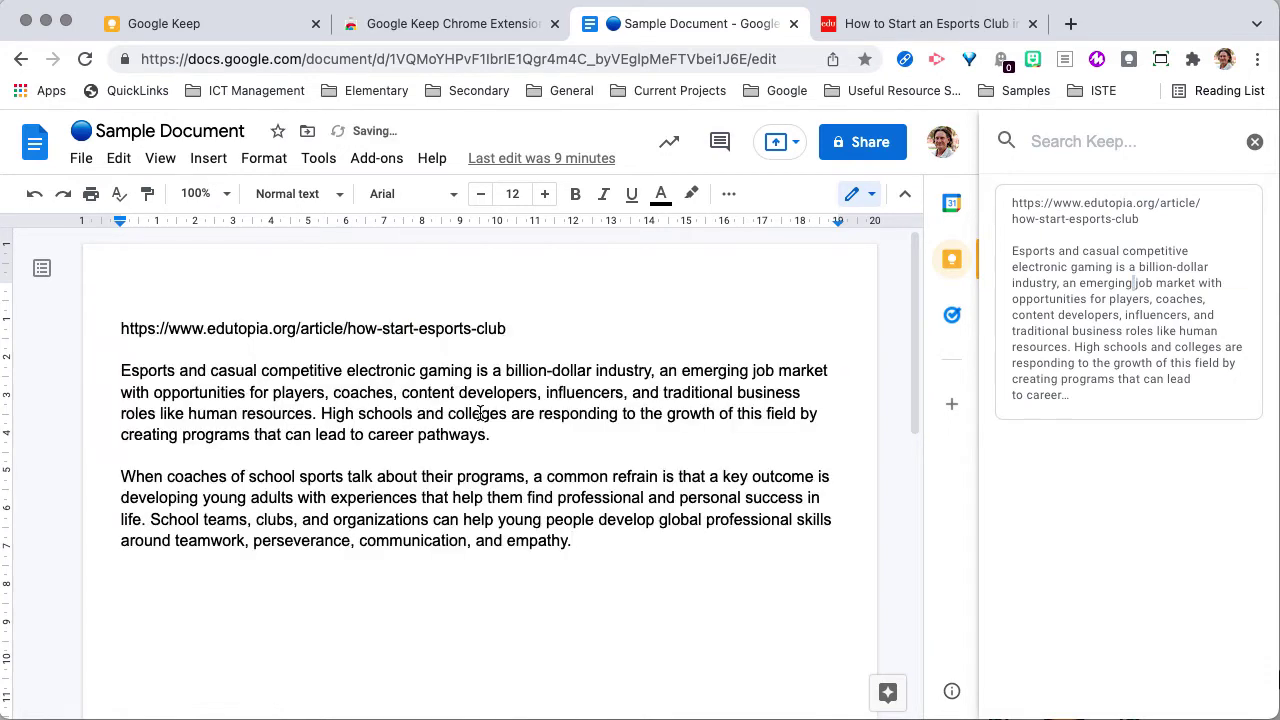
Select the inserted article URL line, then place the cursor after 'career pathways.'.
left_click_drag(121, 328, 587, 353)
scroll(340, 443, "down", 2)
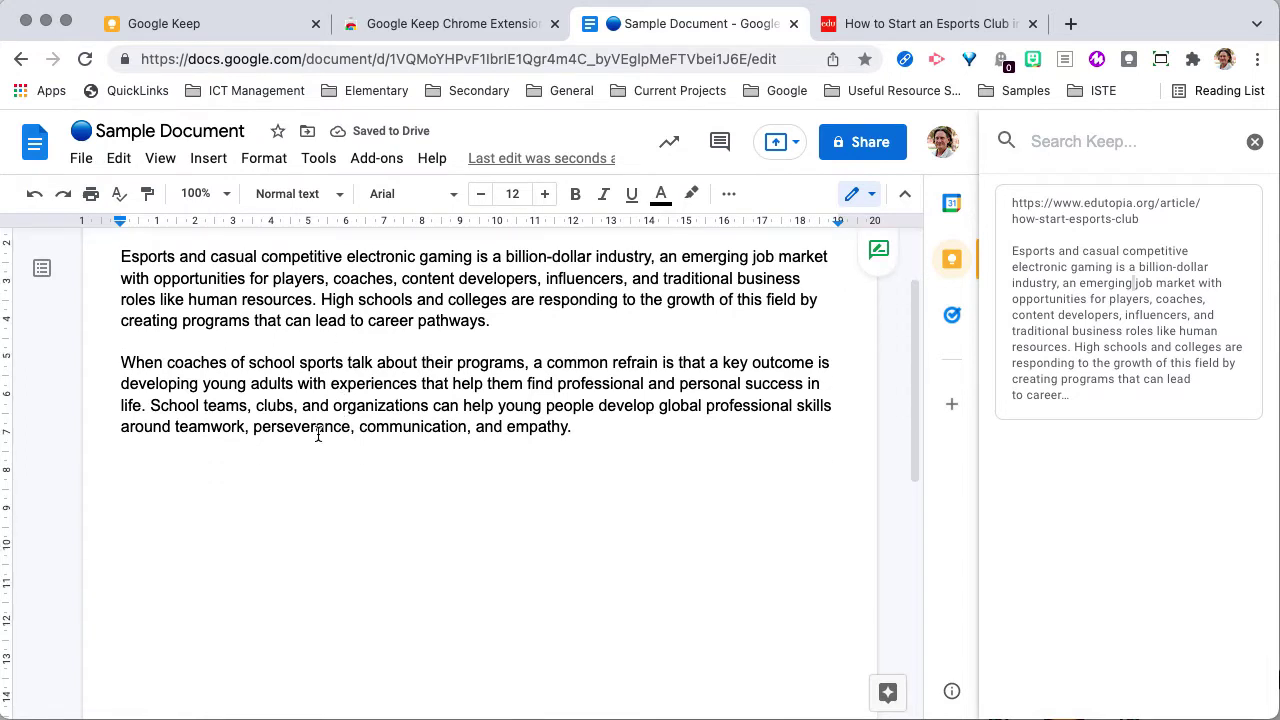
scroll(442, 492, "up", 2)
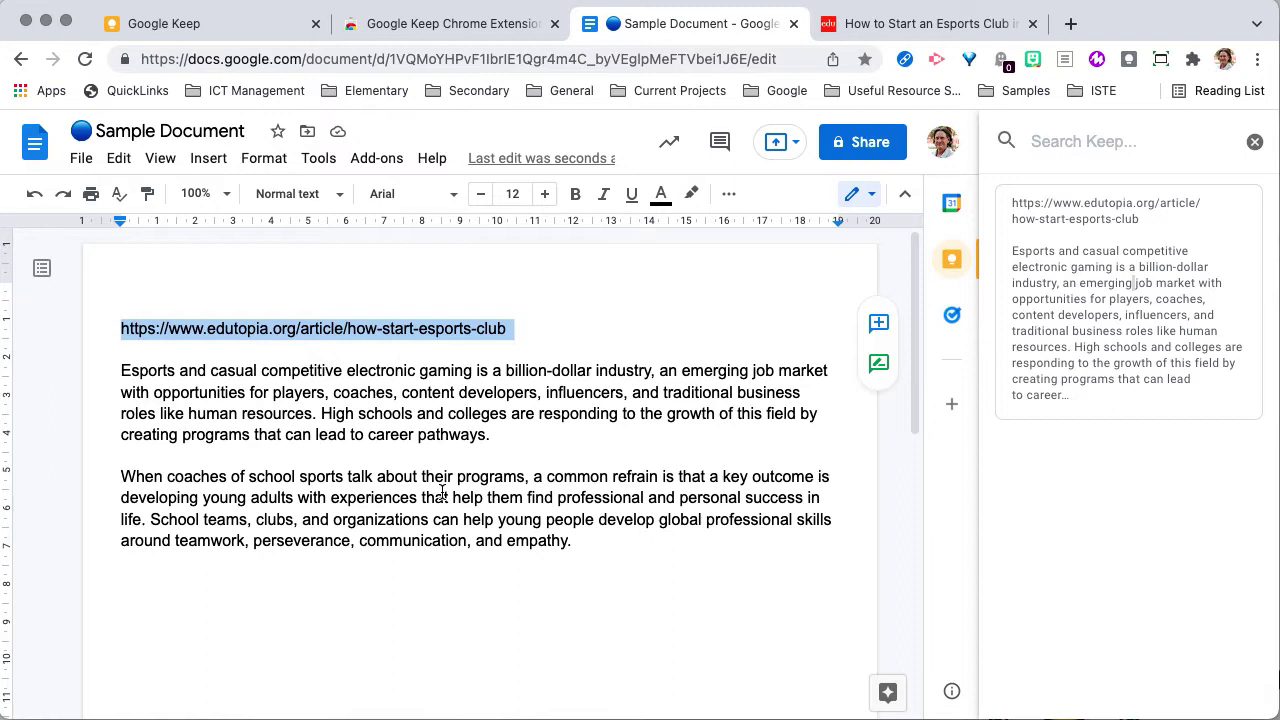
left_click(371, 438)
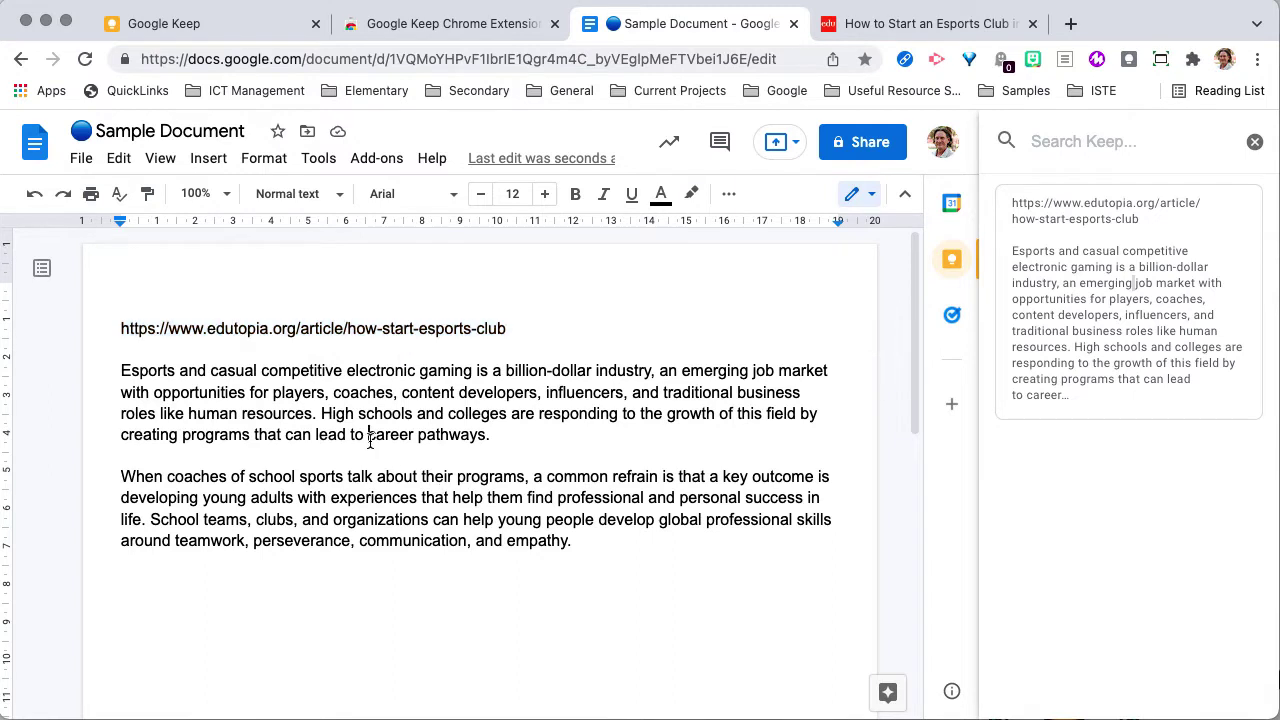
left_click(538, 435)
Check the saved esports note in the Google Keep tab, then return to the Sample Document.
left_click(155, 30)
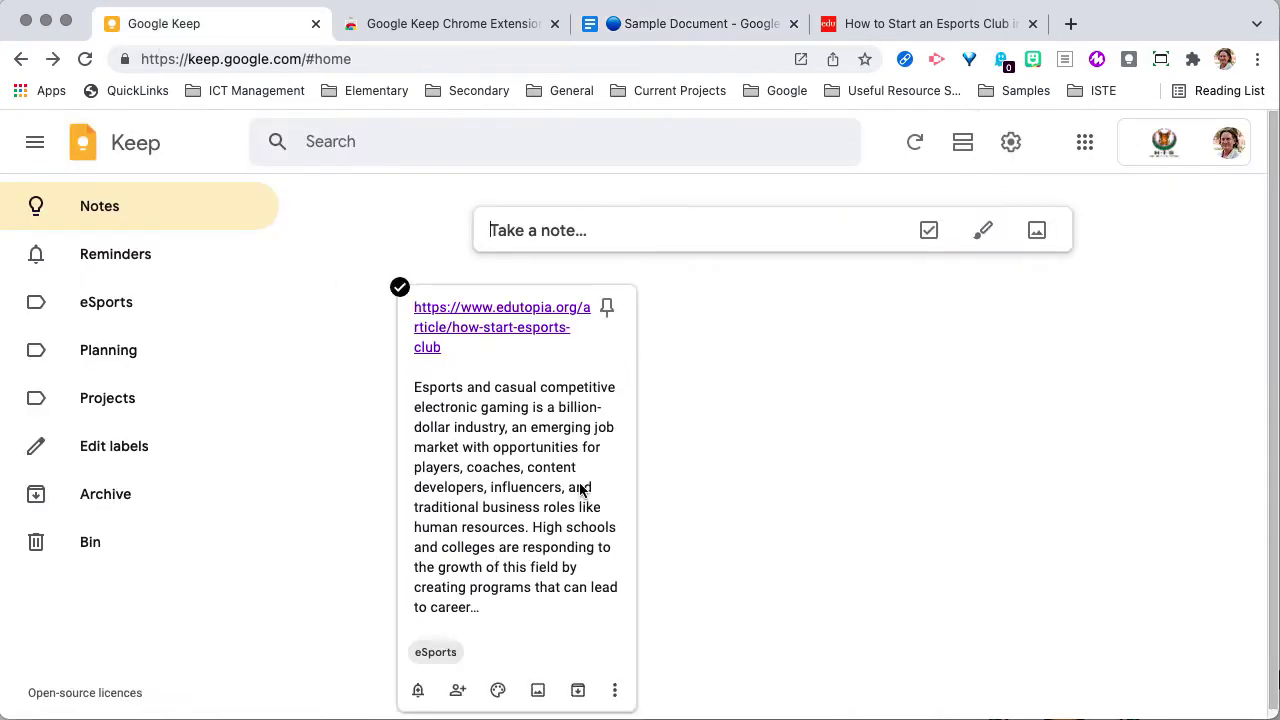
scroll(602, 551, "down", 1)
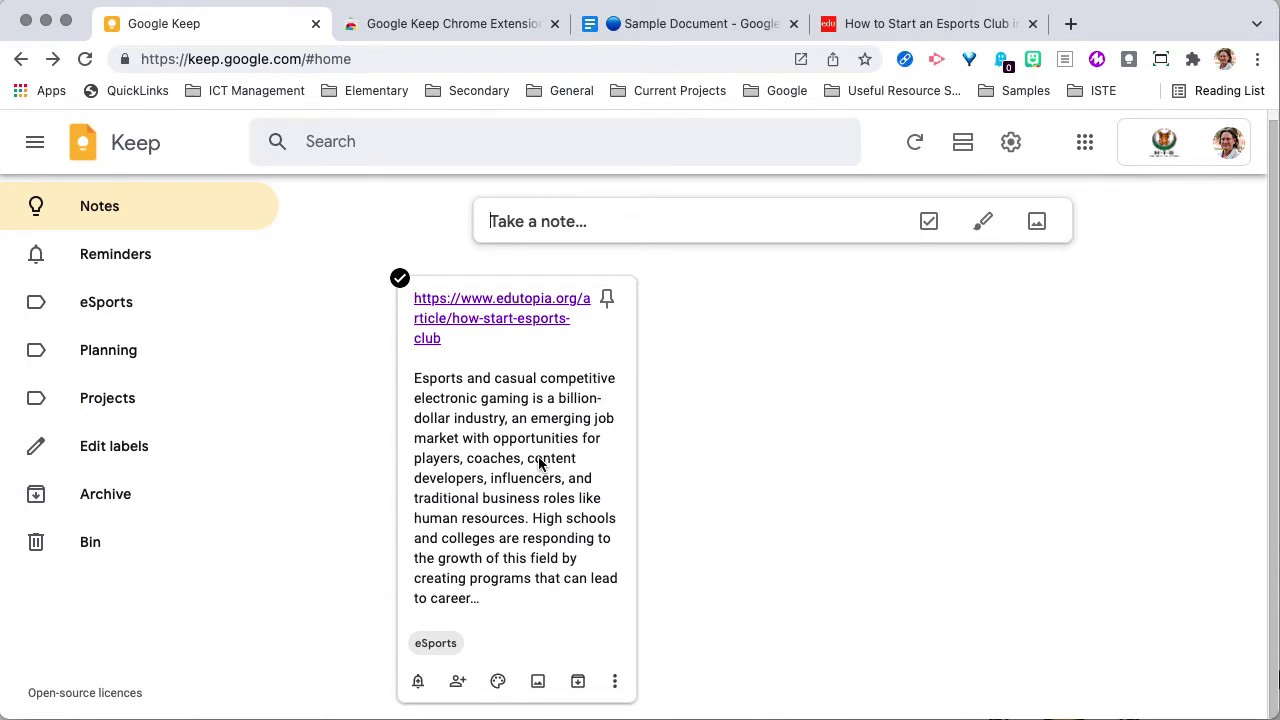
left_click(641, 35)
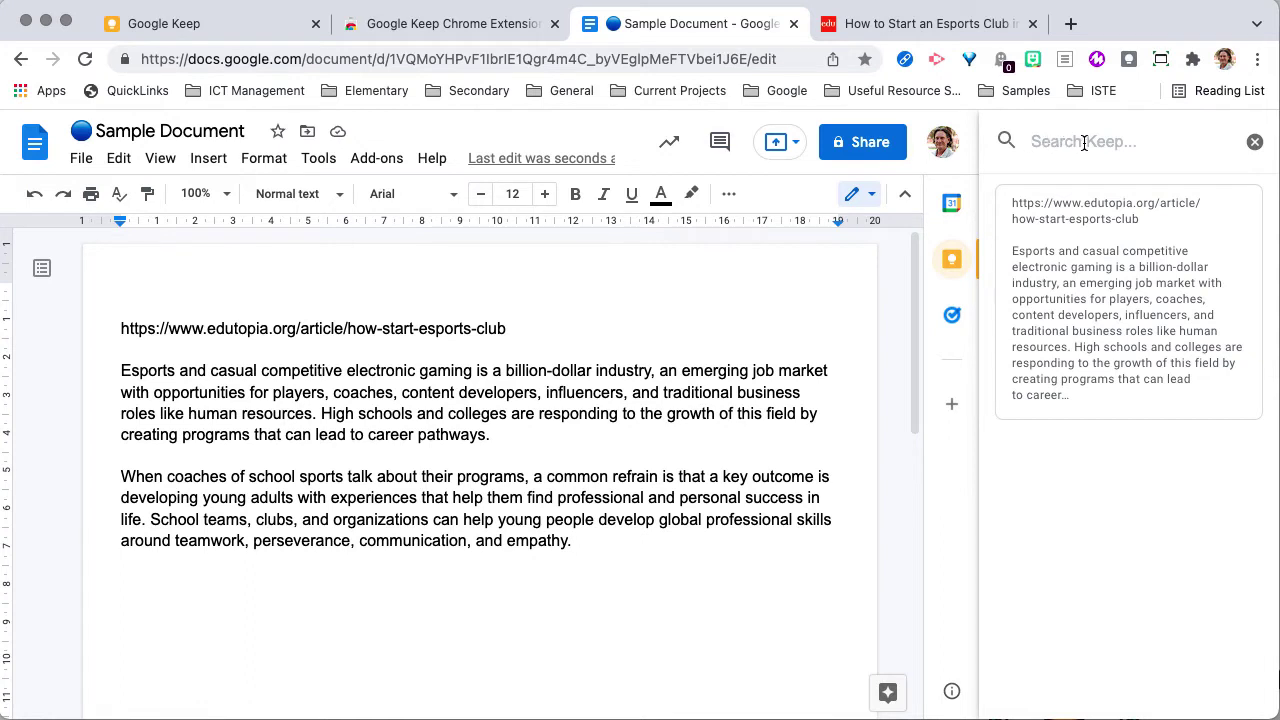
Search the Keep side panel for 'esports' notes, then clear the search.
type("esport")
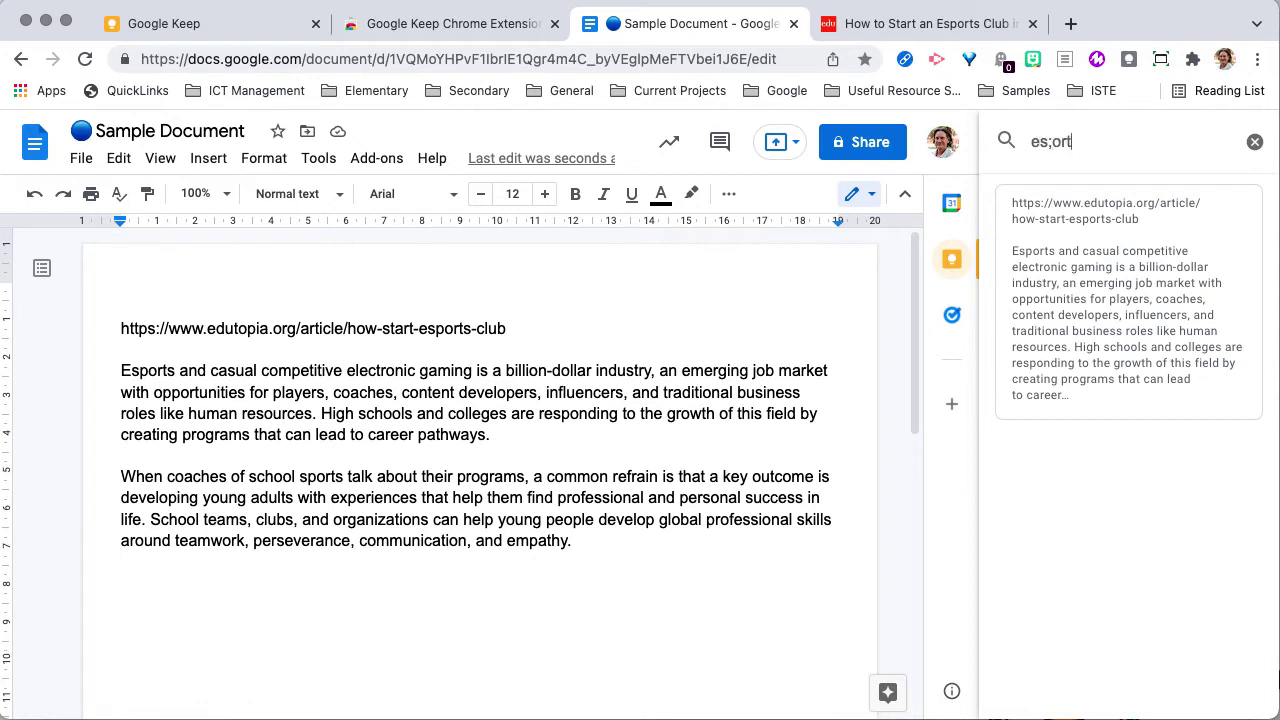
key("BackSpace")
key("BackSpace")
key("BackSpace")
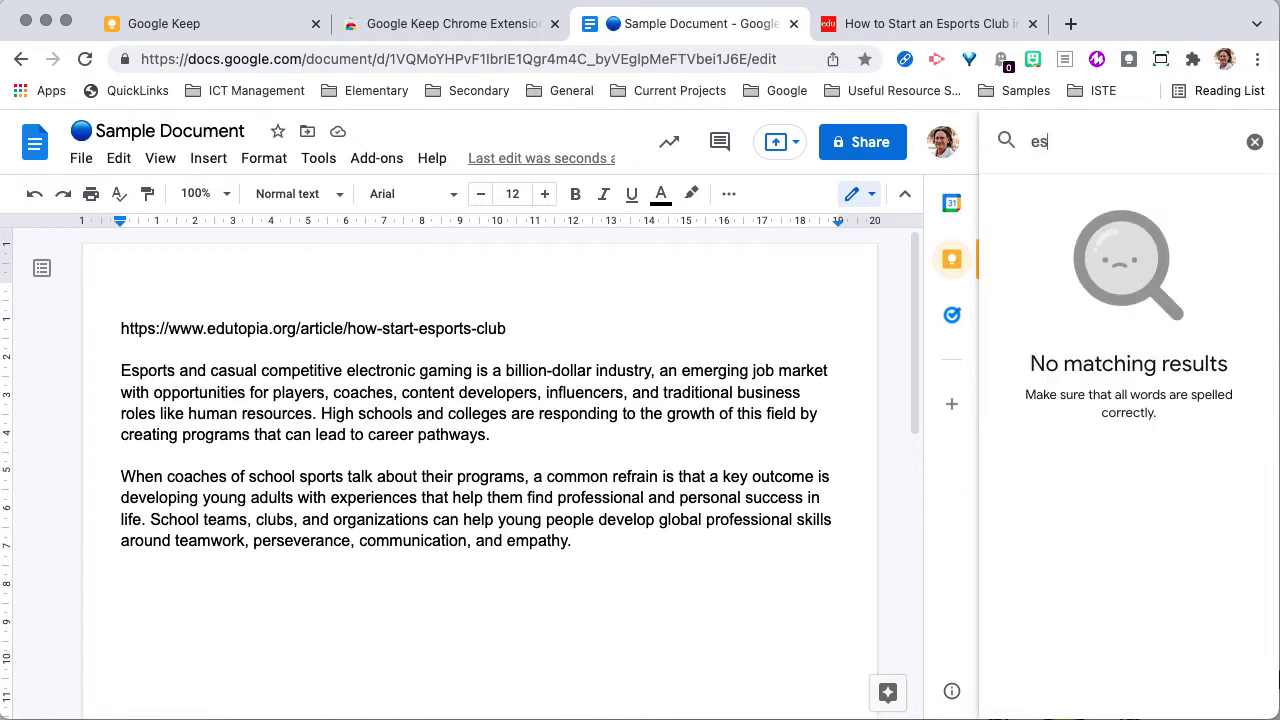
key("BackSpace")
type("ports")
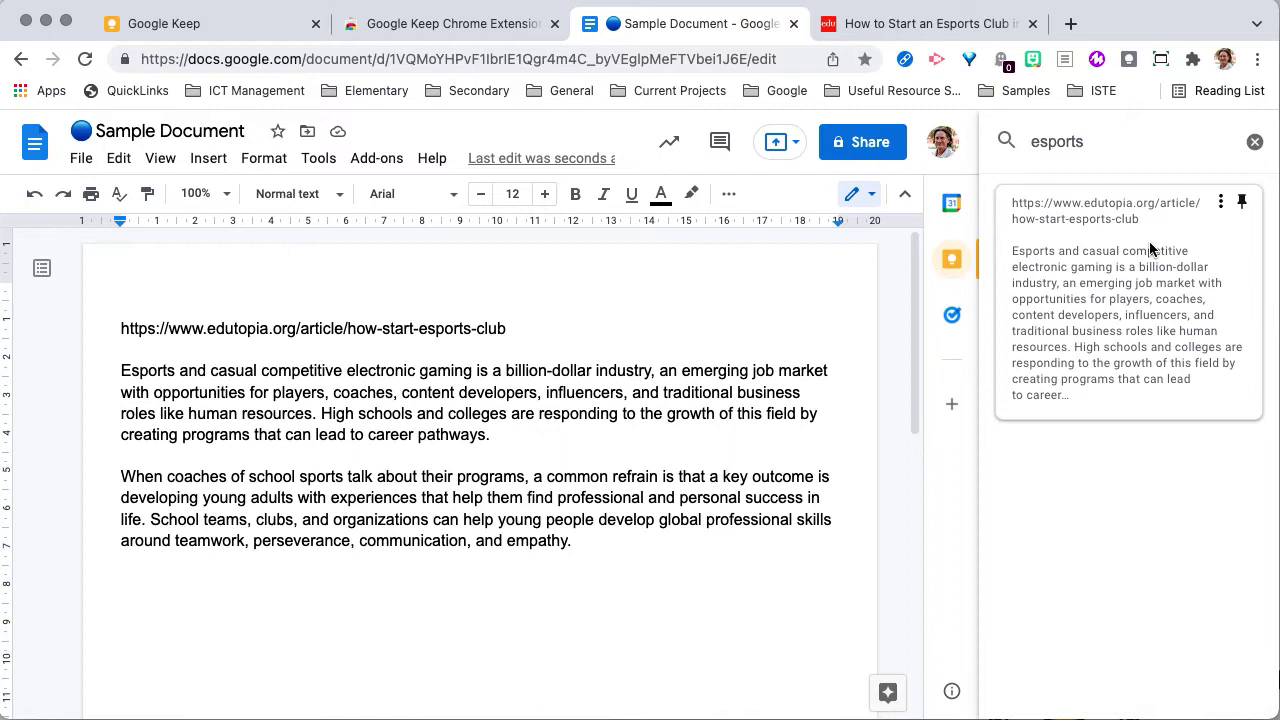
left_click(1255, 141)
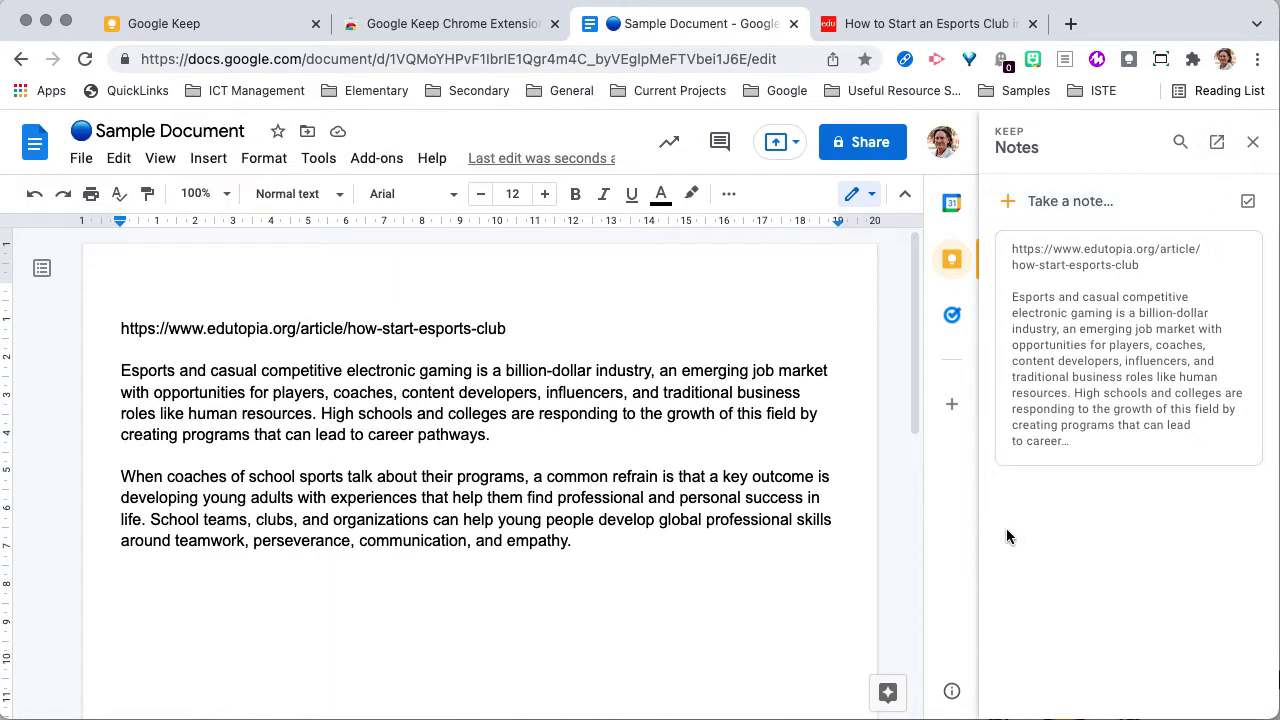
Close the Keep panel and place the cursor after 'empathy.'.
left_click(1253, 142)
left_click(716, 545)
double_click(716, 545)
Place the cursor after 'empathy.' and open Tools > Citations.
left_click(715, 544)
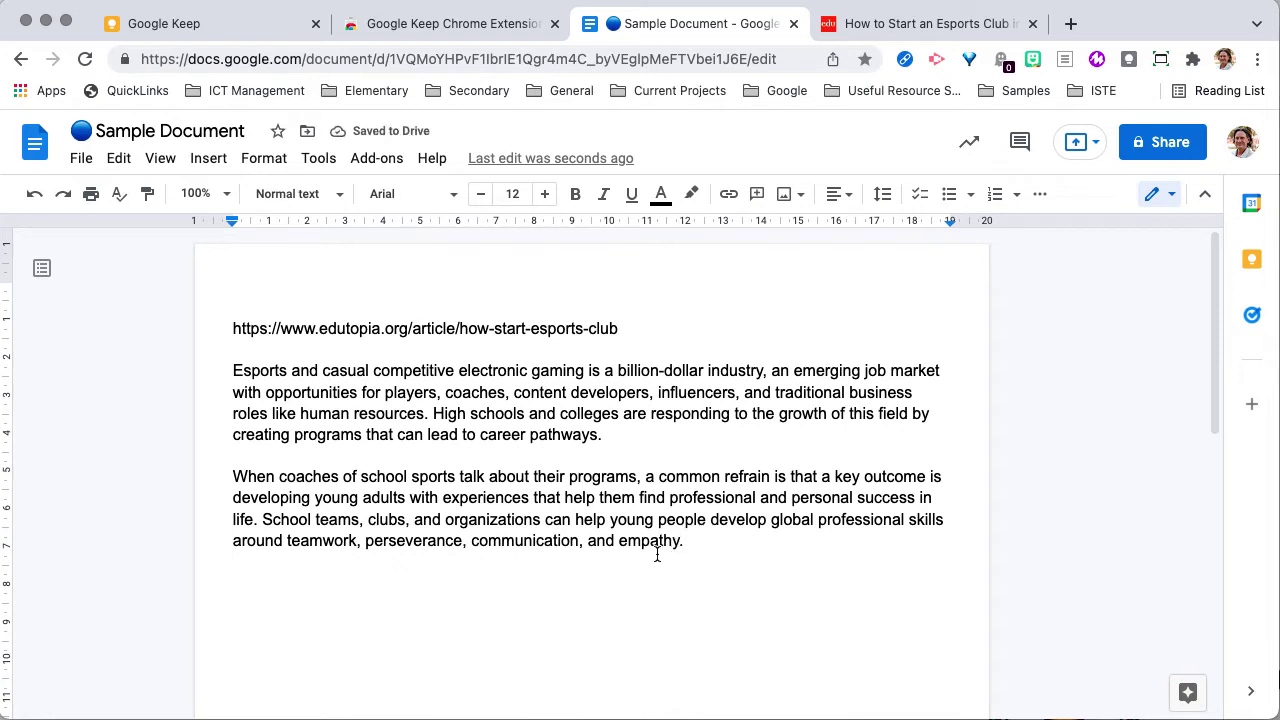
scroll(660, 550, "down", 1)
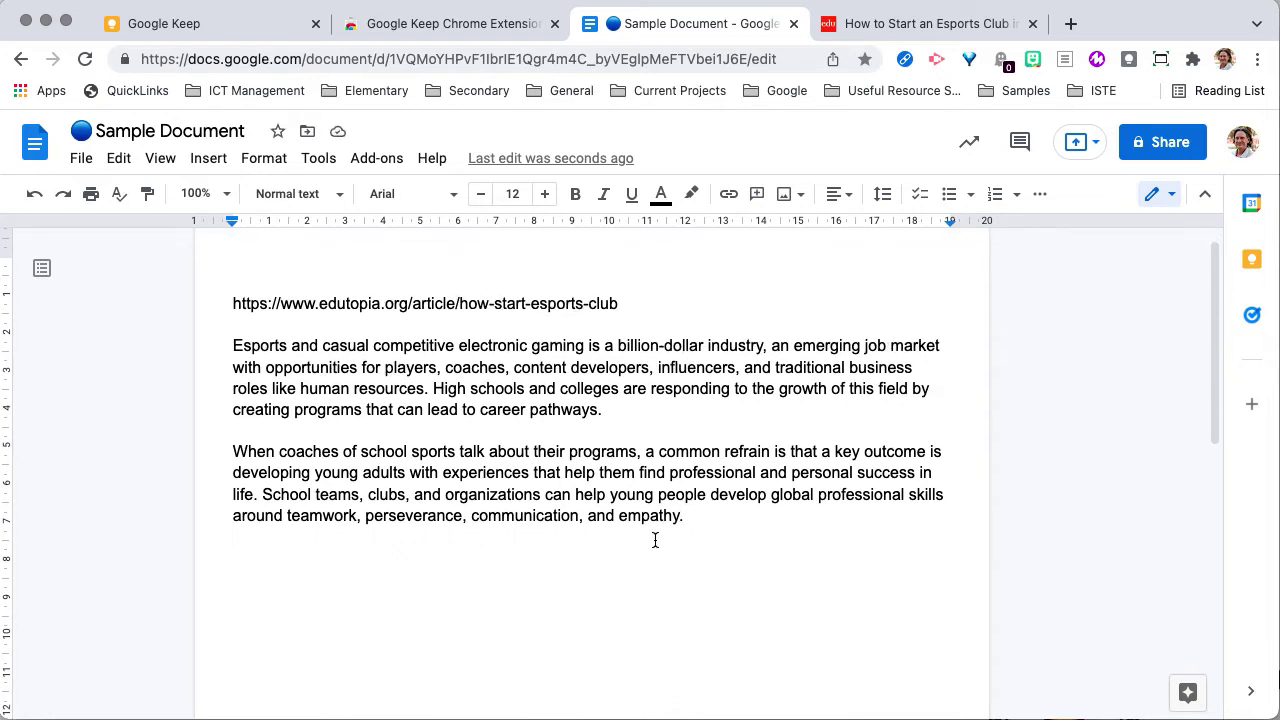
left_click(329, 166)
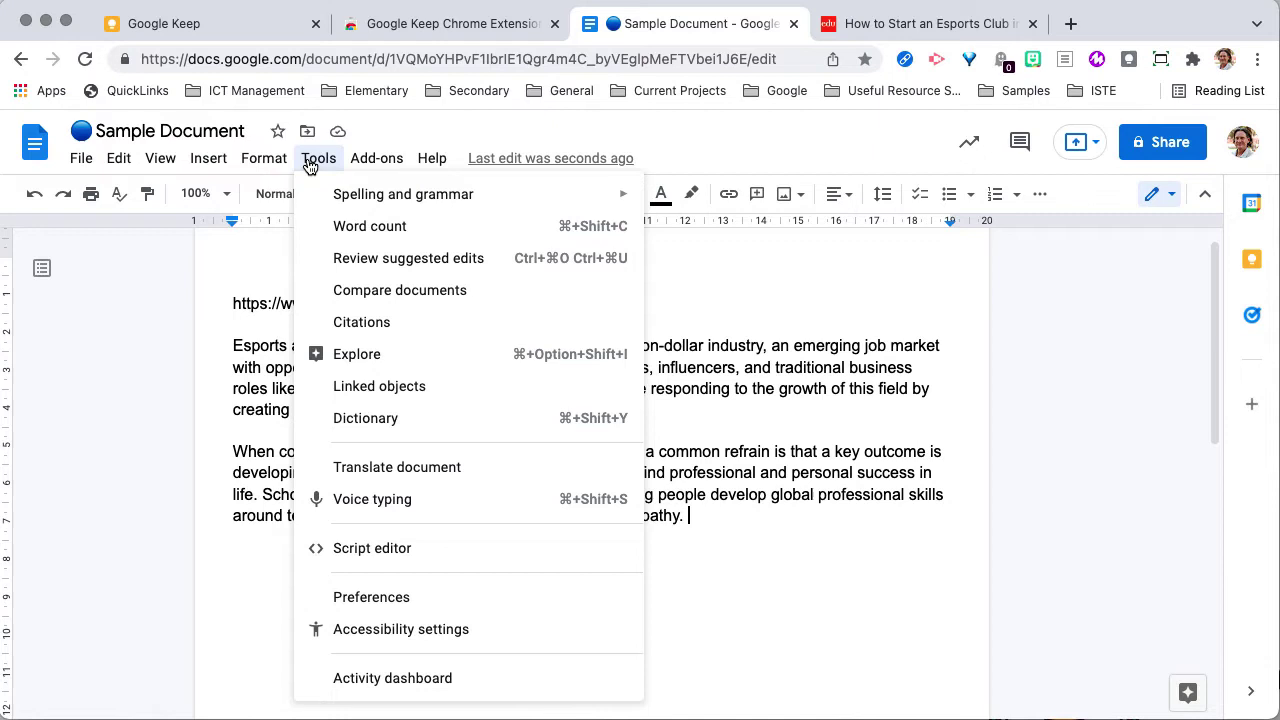
left_click(397, 325)
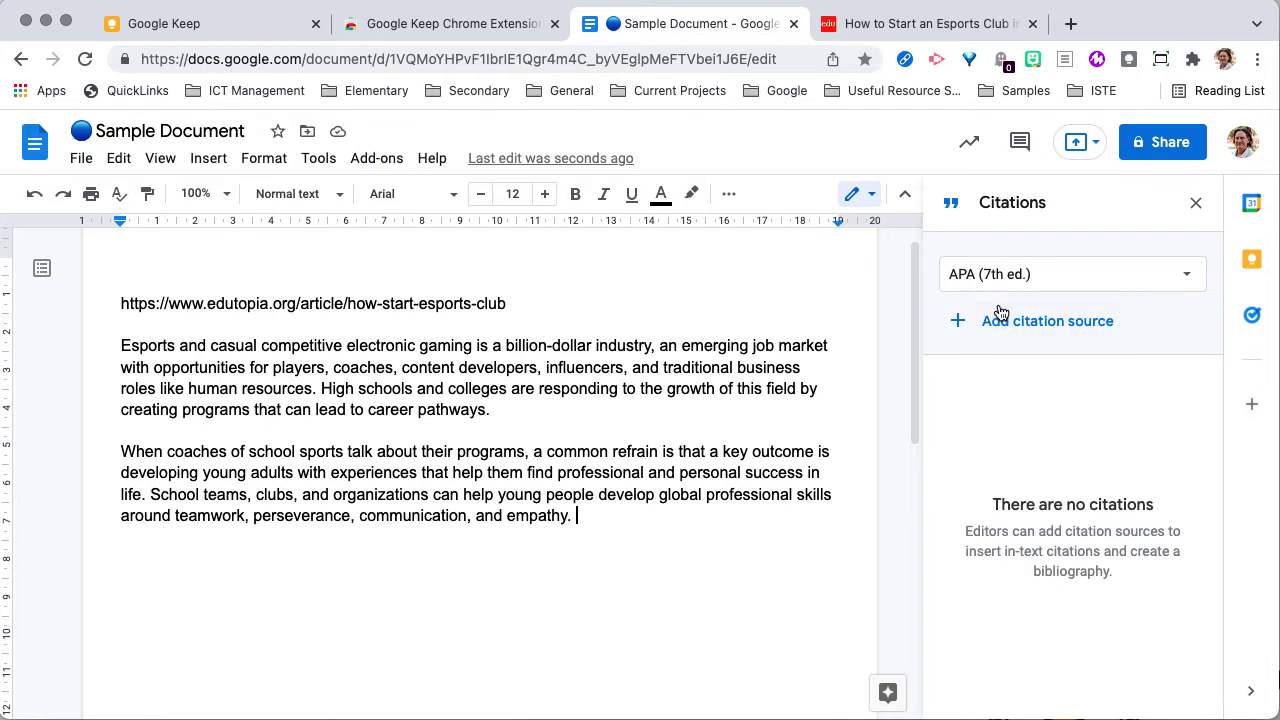
Set the citation style to APA (7th ed.) and select the article URL line.
left_click(990, 276)
left_click(972, 320)
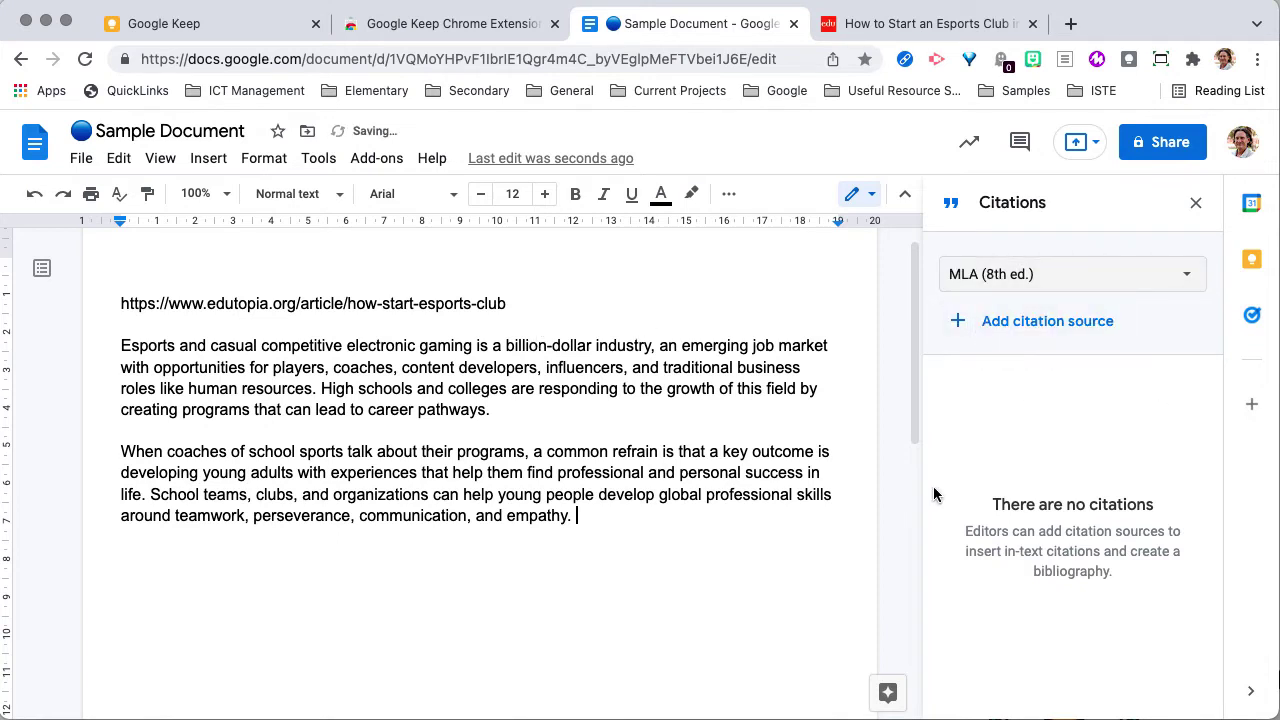
left_click(1008, 286)
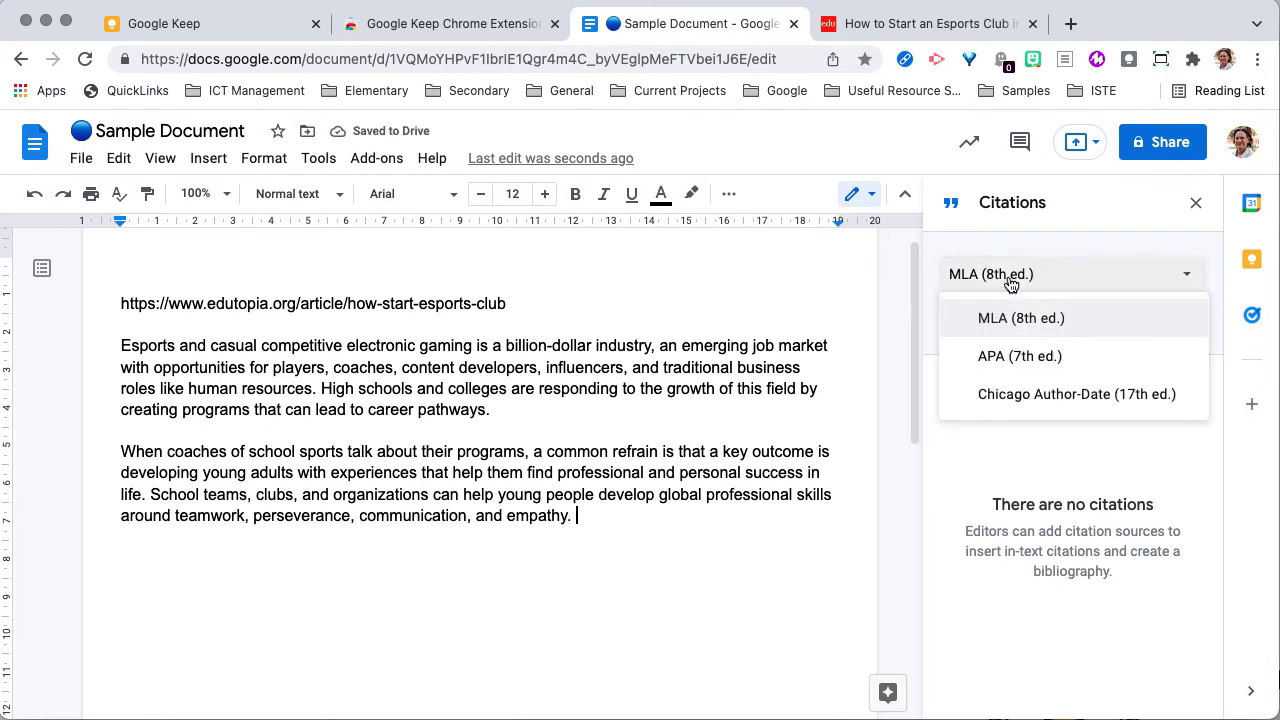
left_click(1006, 357)
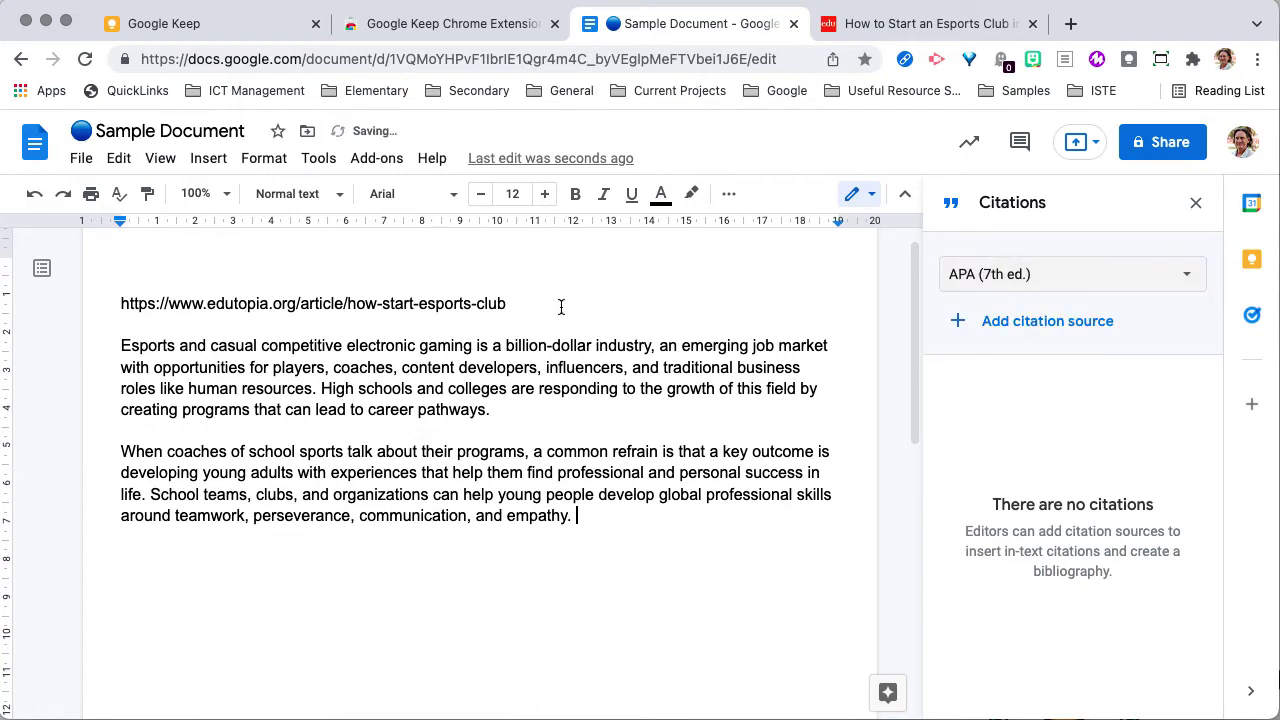
left_click_drag(507, 304, 113, 304)
key("super+c")
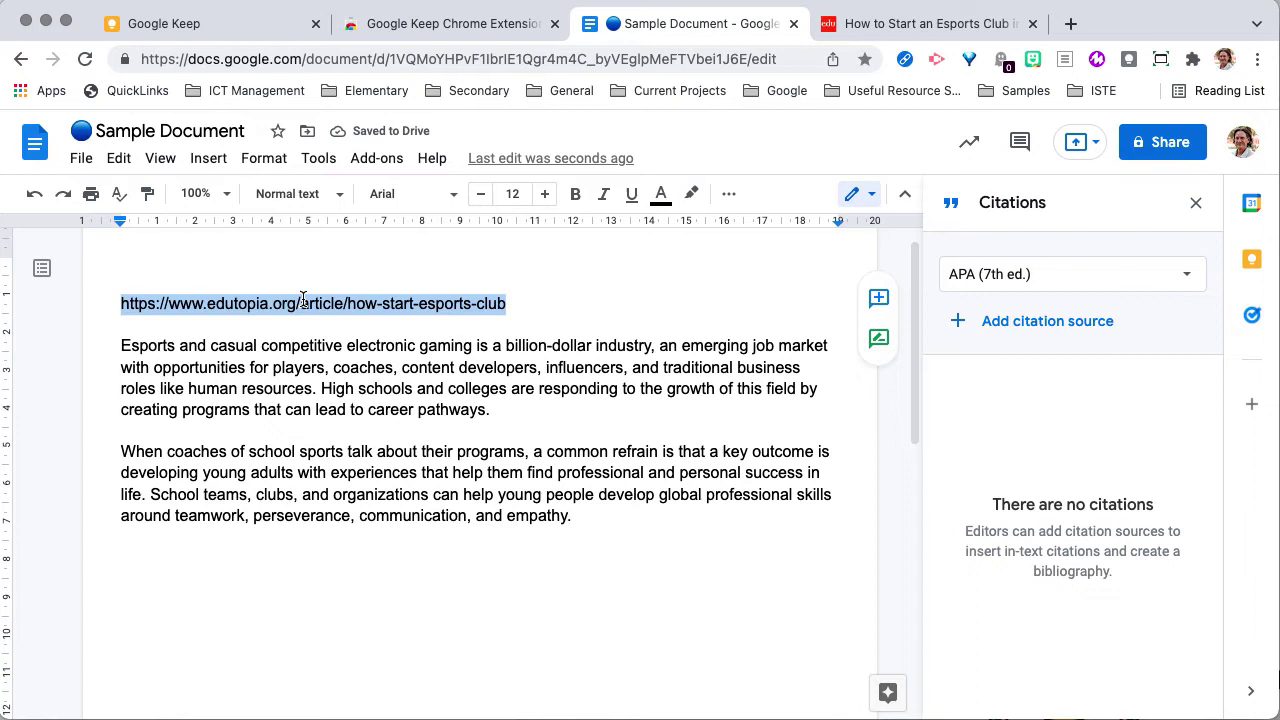
Add the Edutopia esports club article as a Website citation source, looked up from its pasted URL.
left_click(1064, 324)
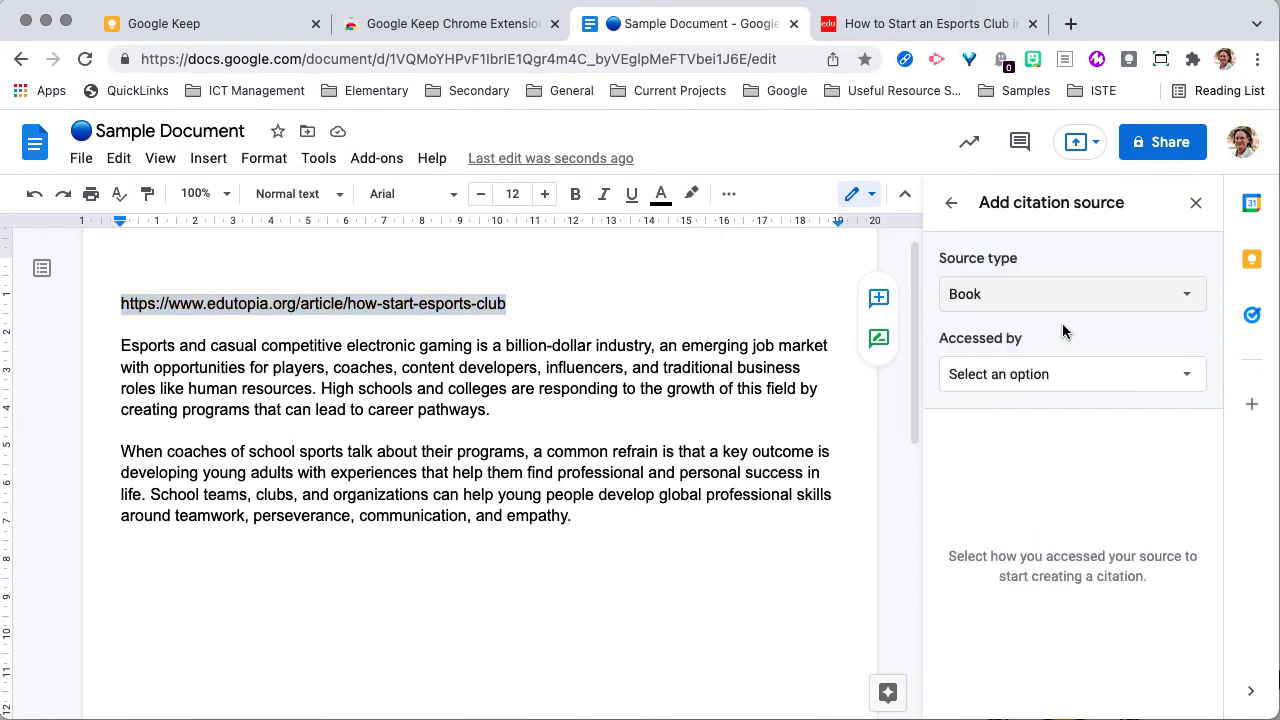
left_click(978, 301)
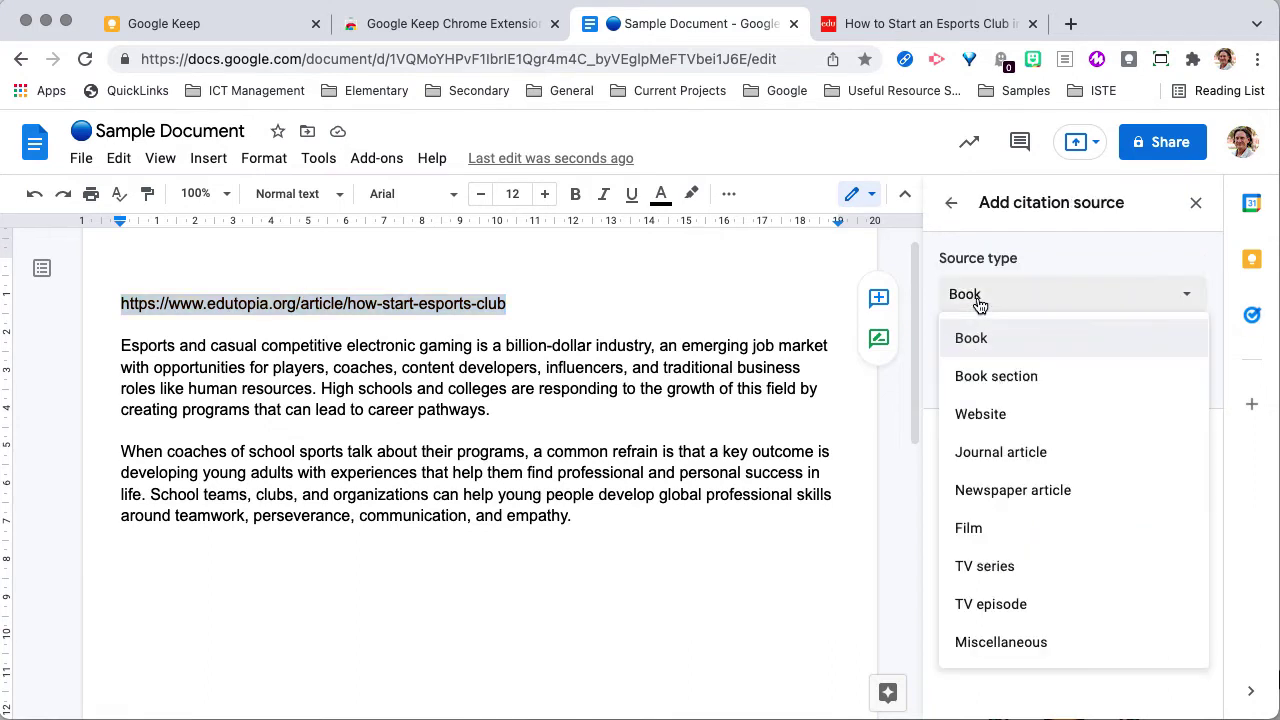
left_click(1010, 432)
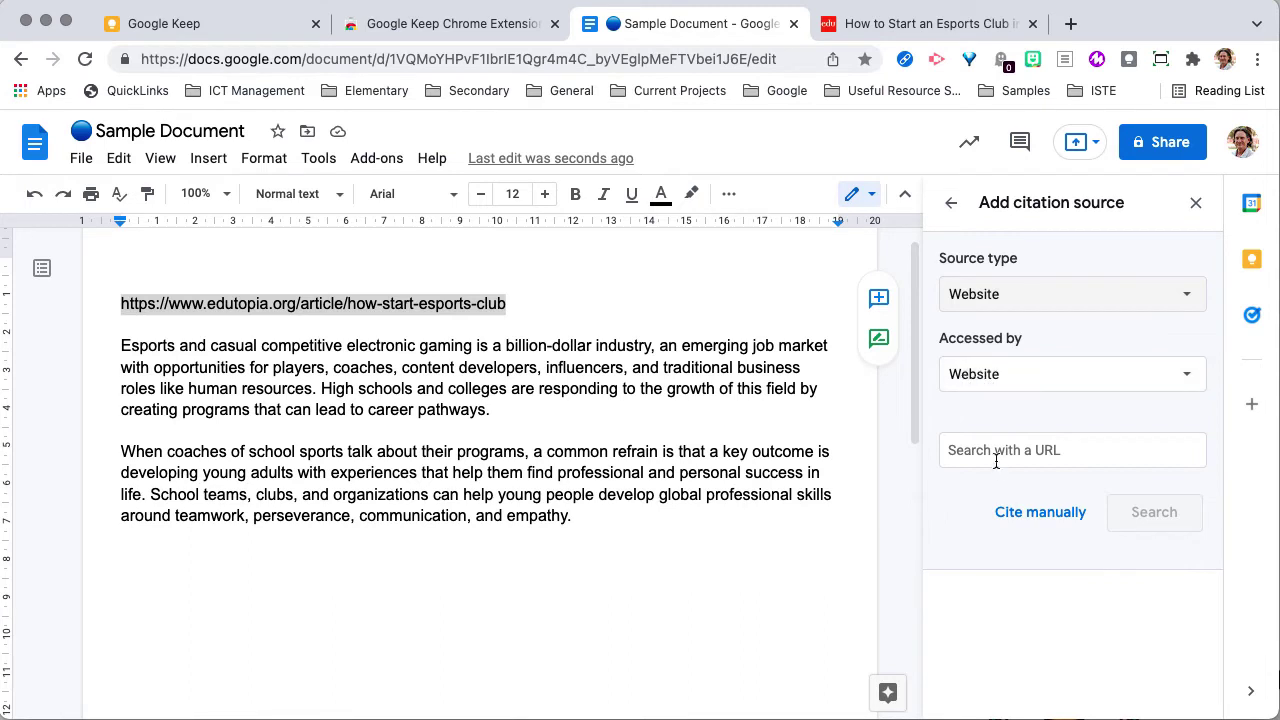
left_click(977, 450)
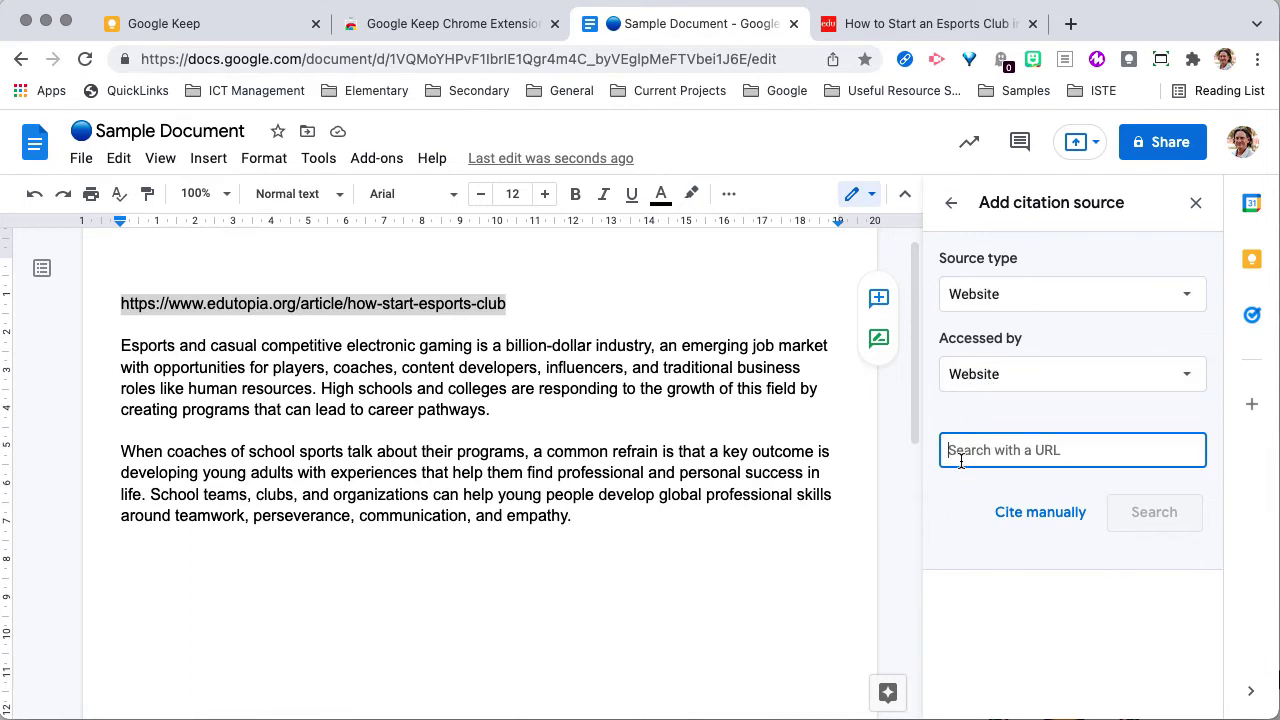
key("super+v")
left_click(1152, 524)
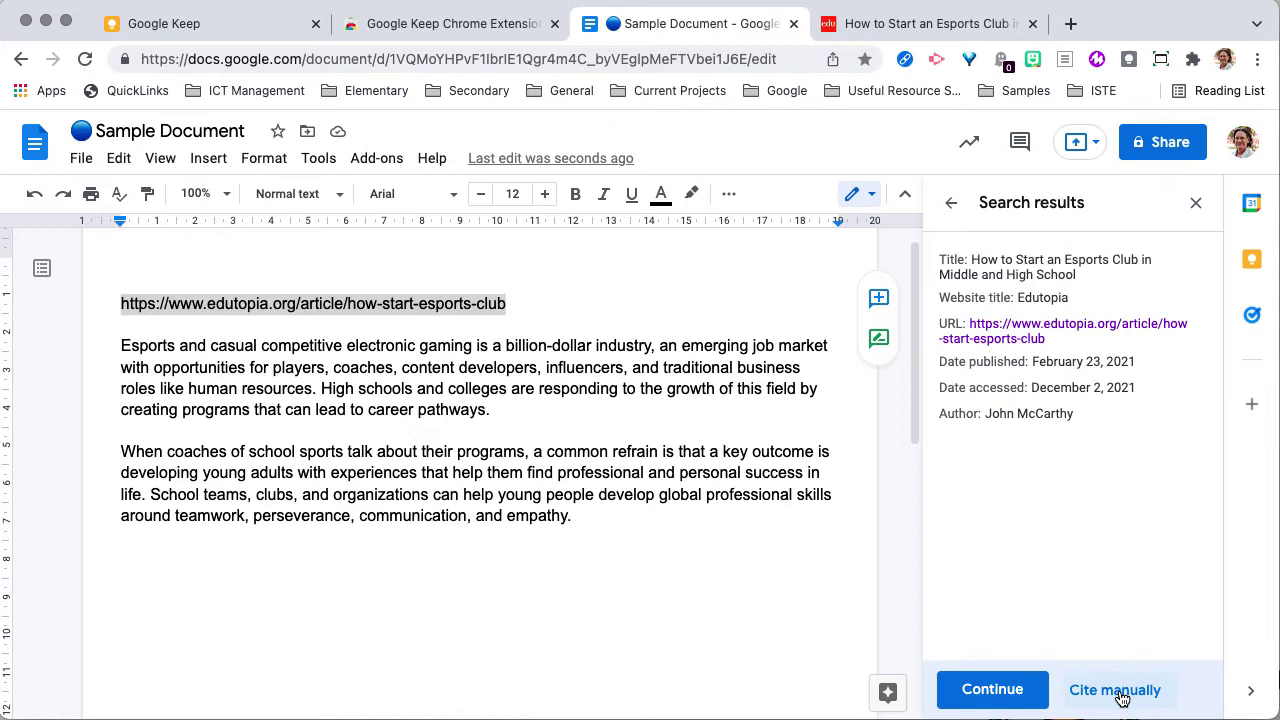
left_click(1000, 696)
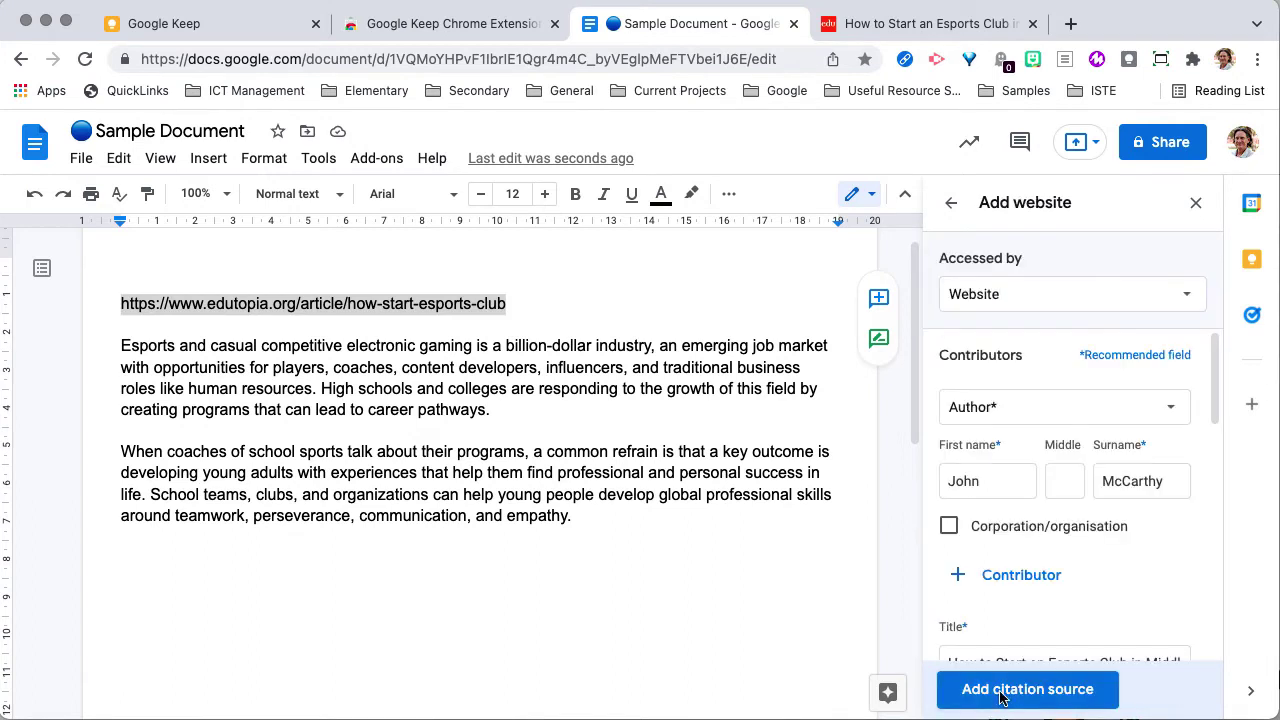
scroll(1042, 455, "down", 2)
scroll(1042, 455, "down", 6)
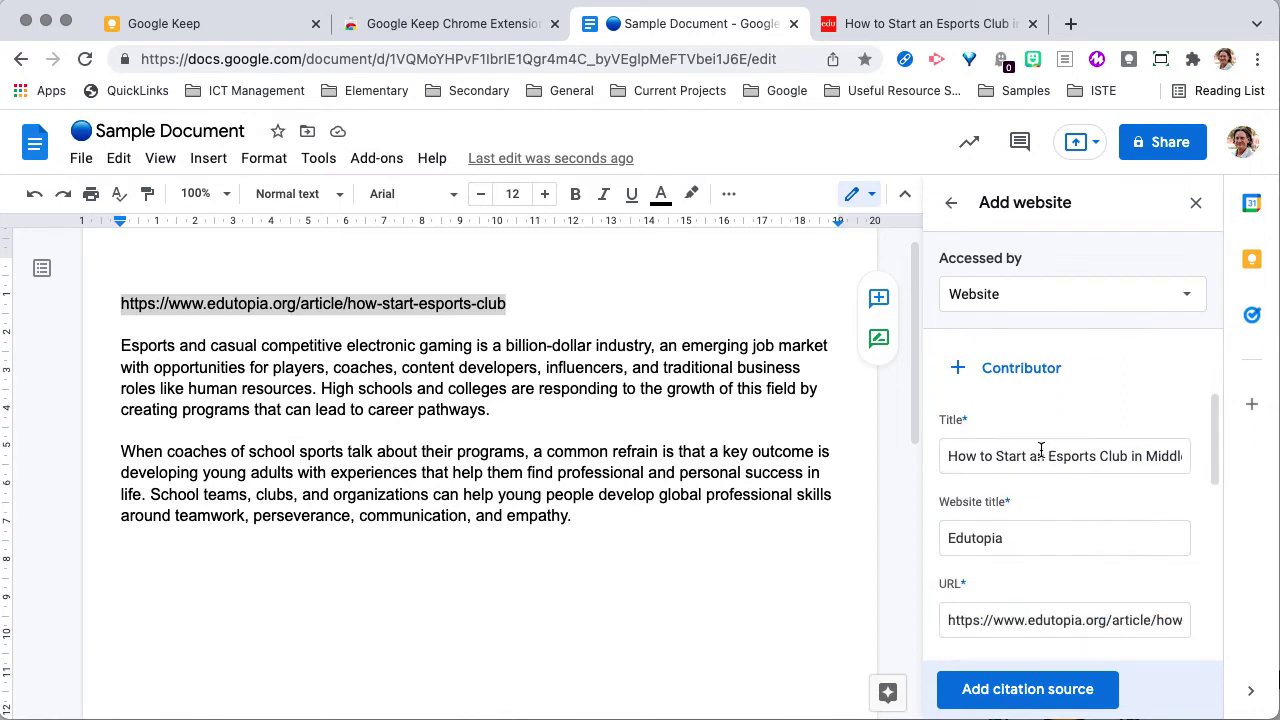
scroll(1041, 450, "down", 3)
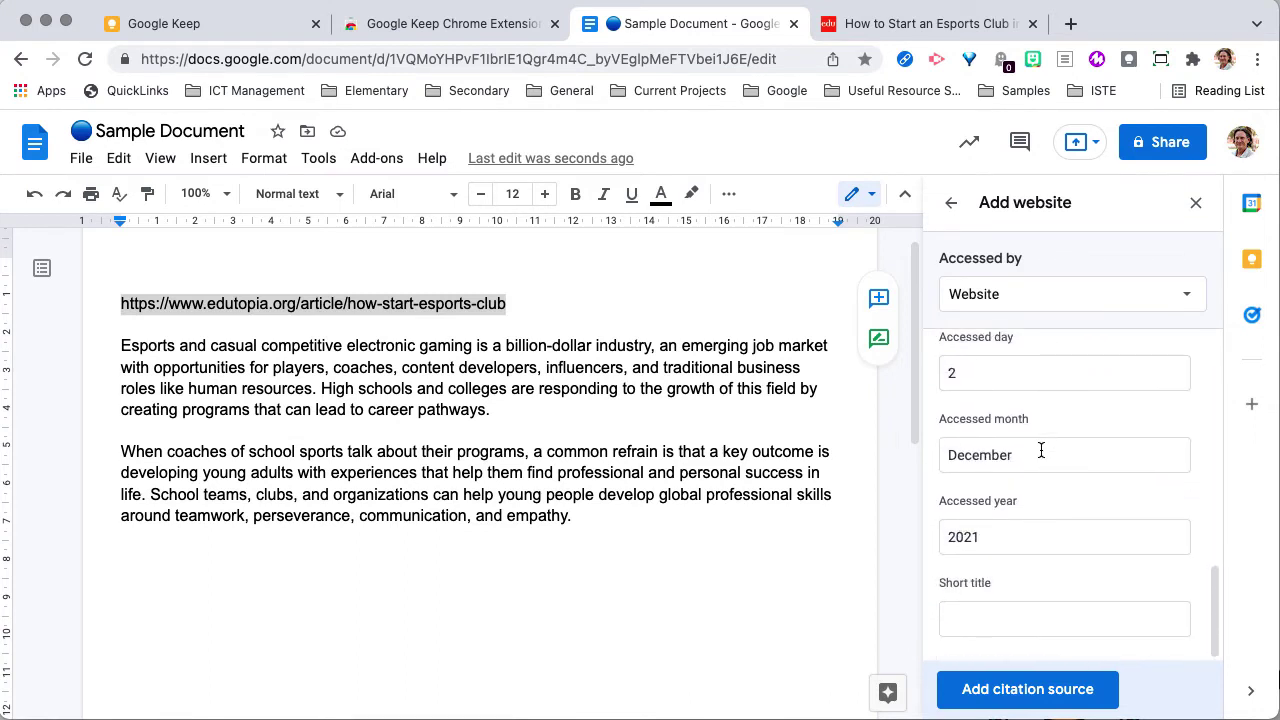
left_click(1020, 689)
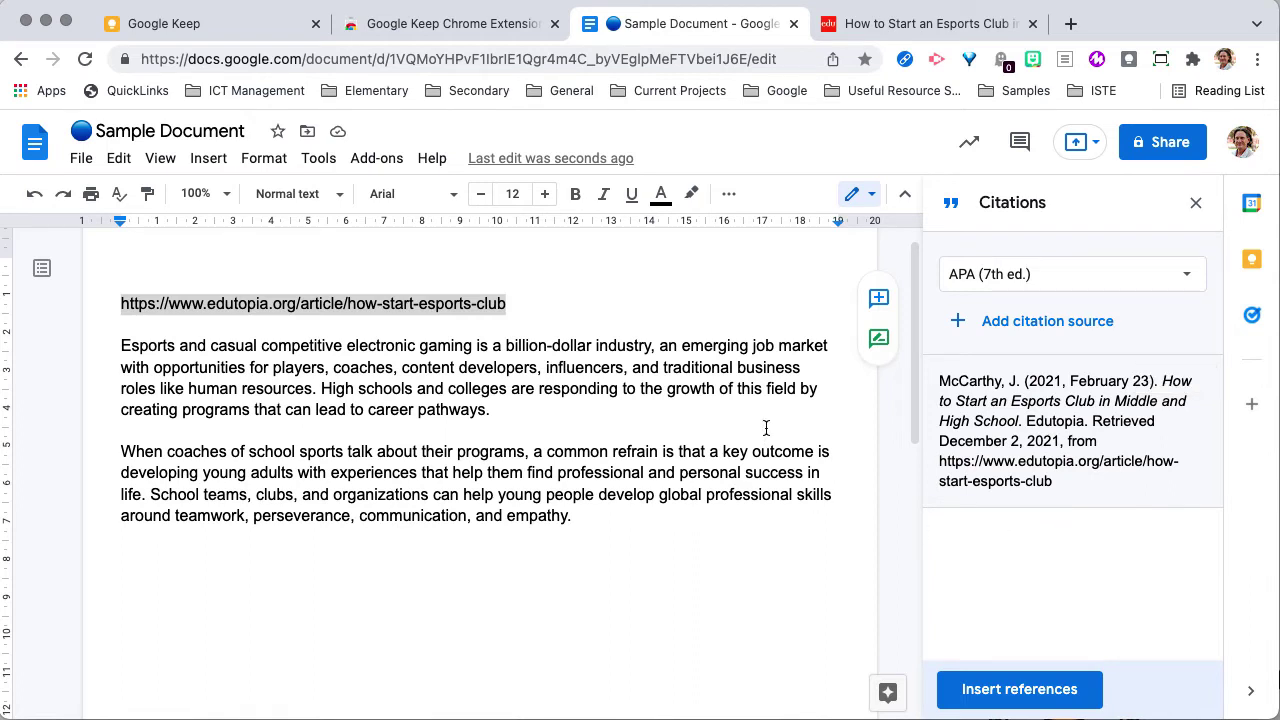
Insert the Edutopia article's APA in-text citation (author, 2021) right after 'empathy.' ending the second paragraph.
left_click(623, 520)
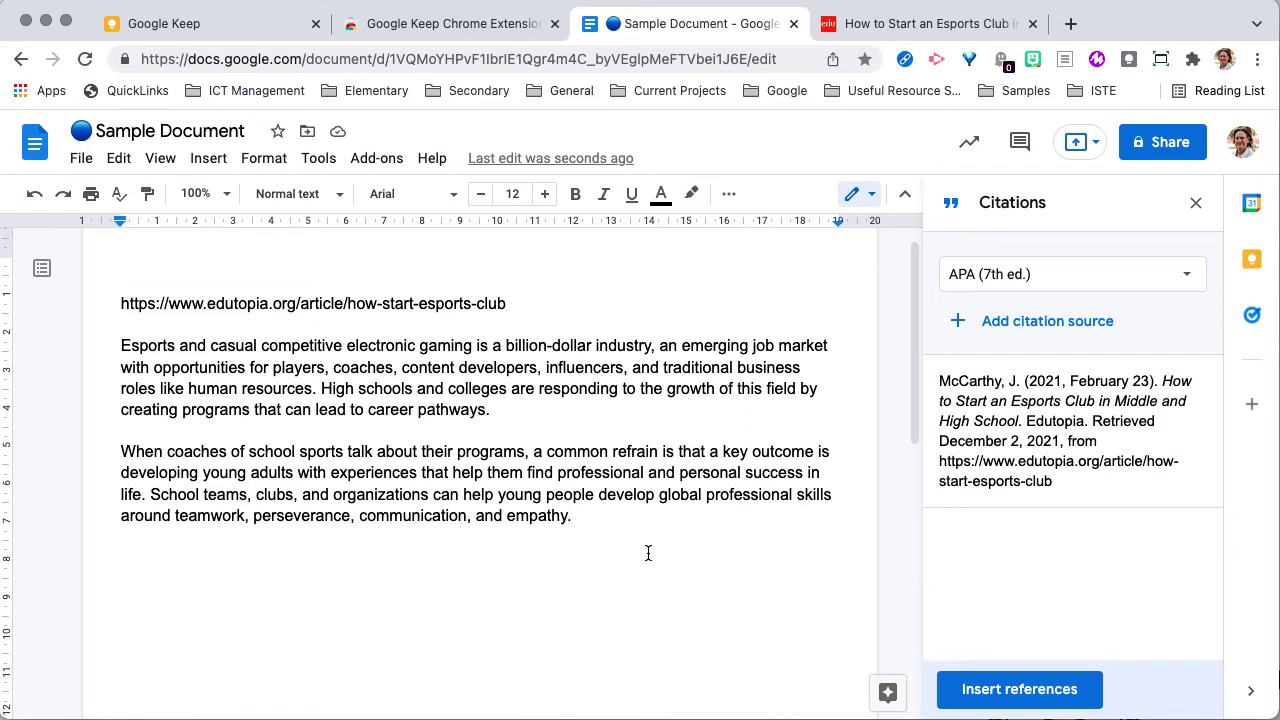
mouse_move(1030, 448)
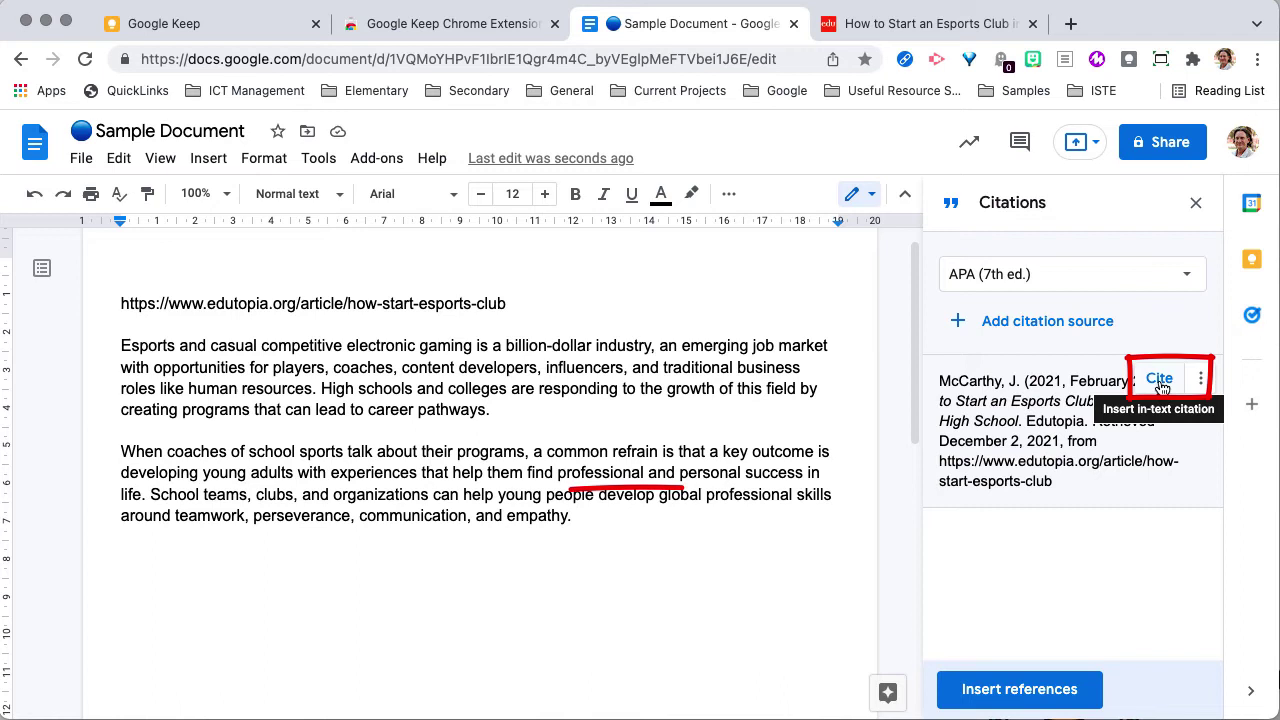
left_click(1162, 391)
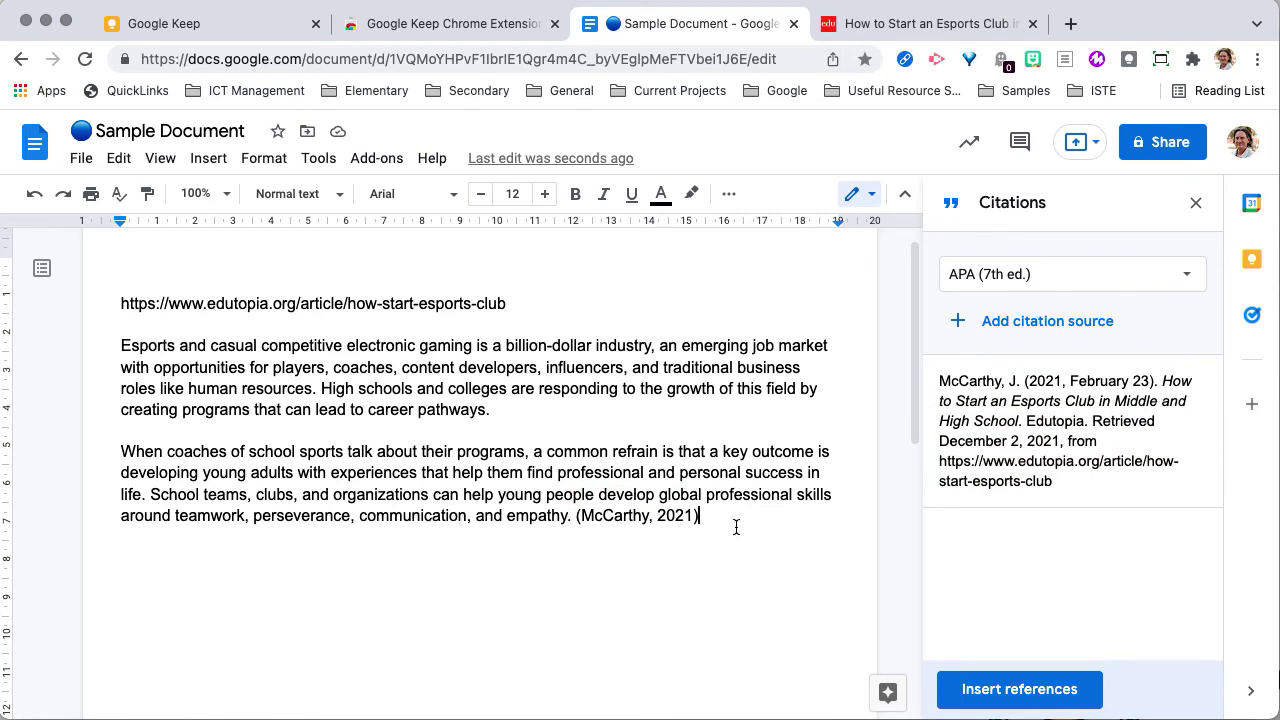
scroll(736, 527, "down", 5)
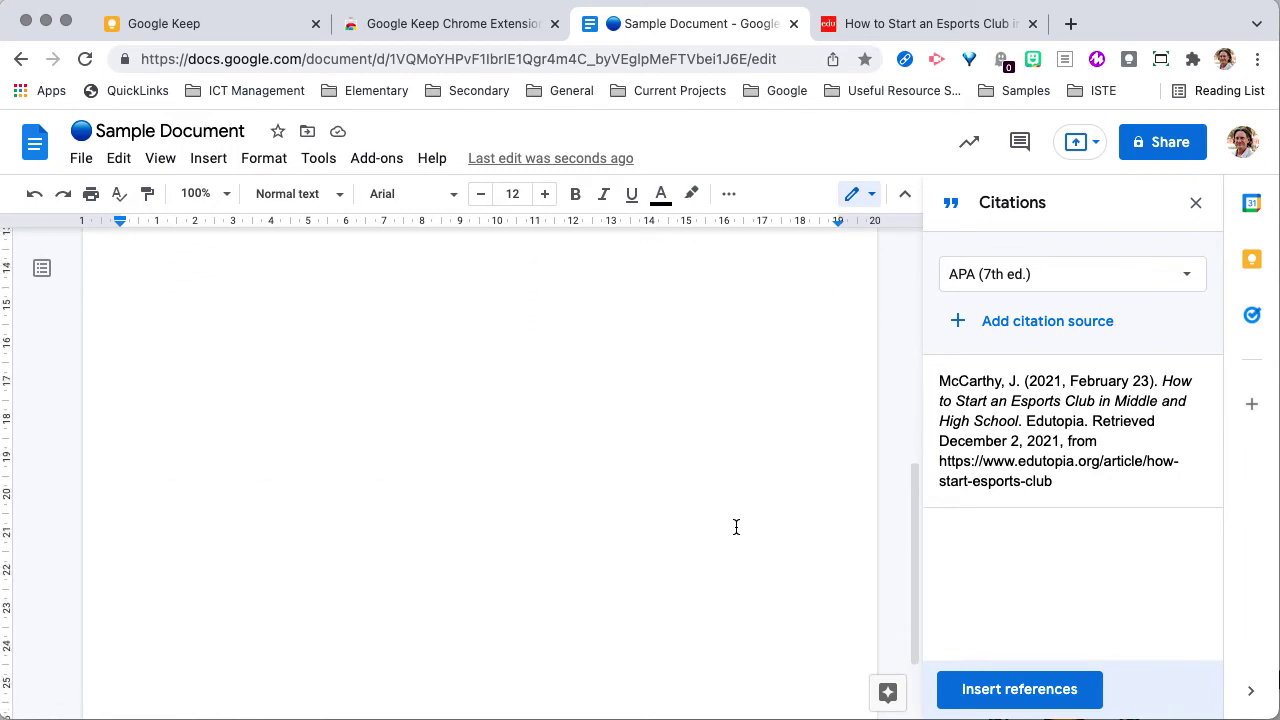
scroll(736, 527, "up", 10)
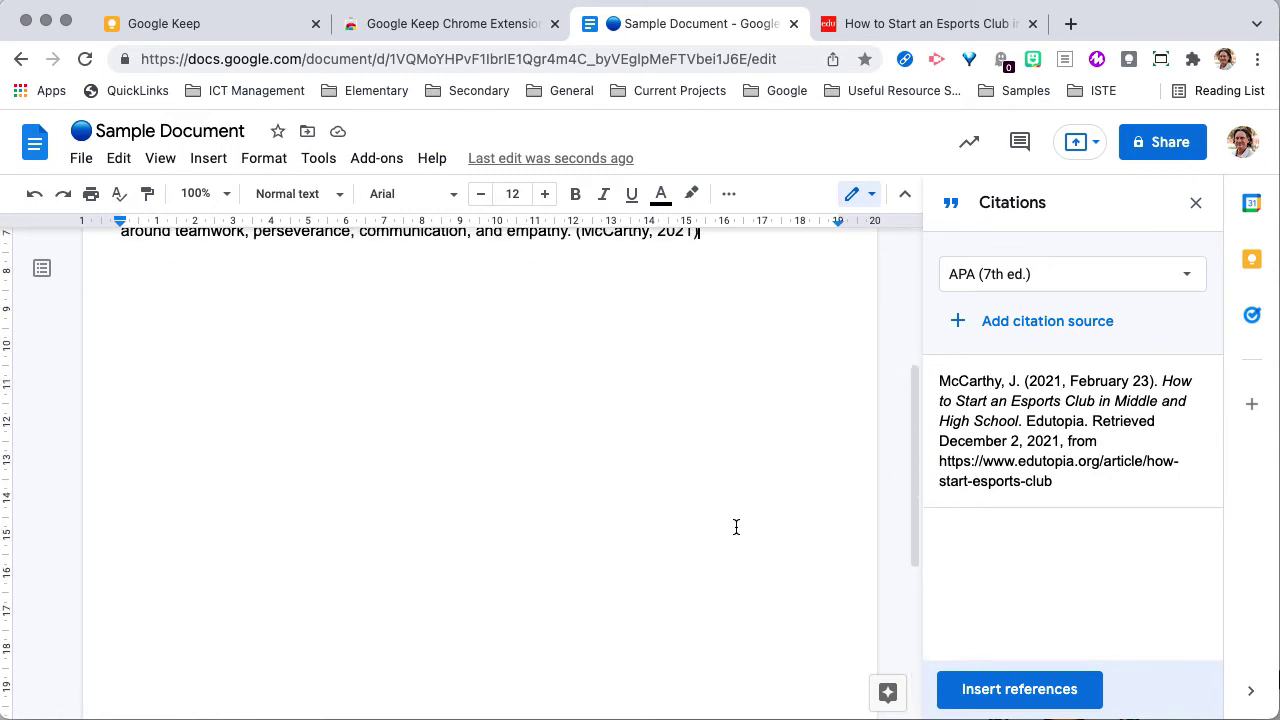
Add a blank line below the cited paragraph and insert the References list with the Edutopia entry.
key("Return")
key("Return")
key("Return")
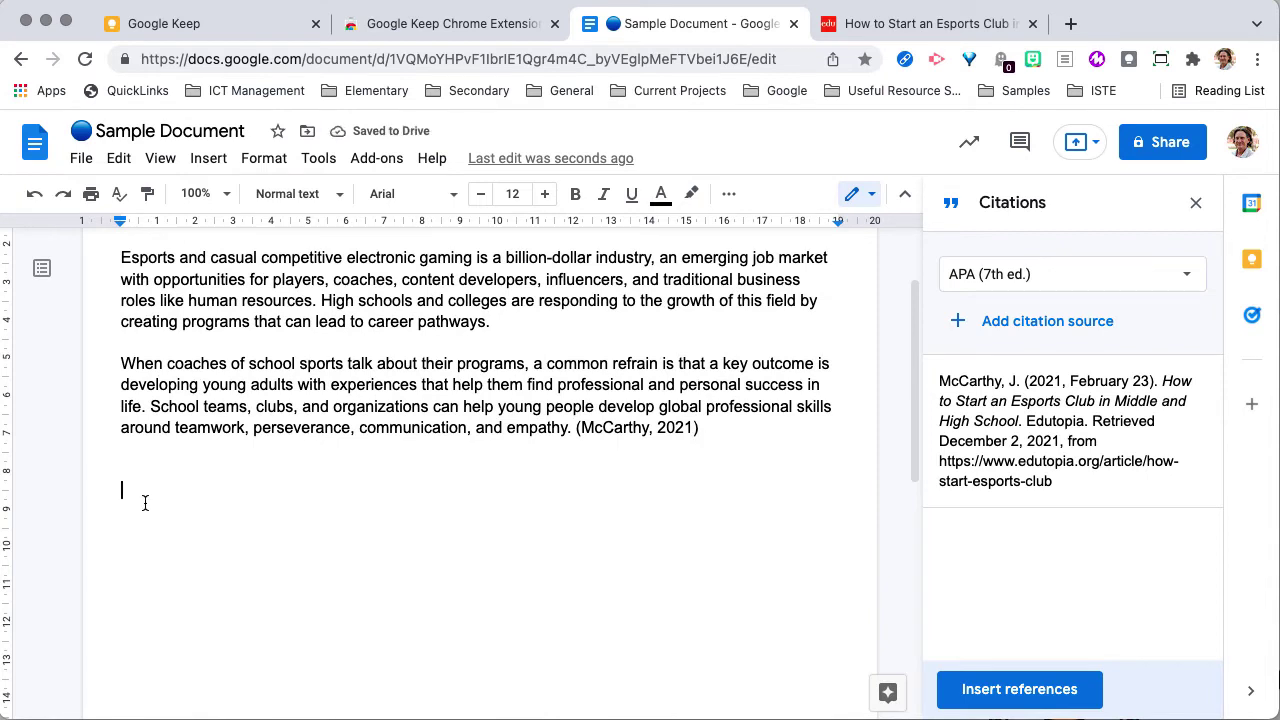
left_click(1013, 697)
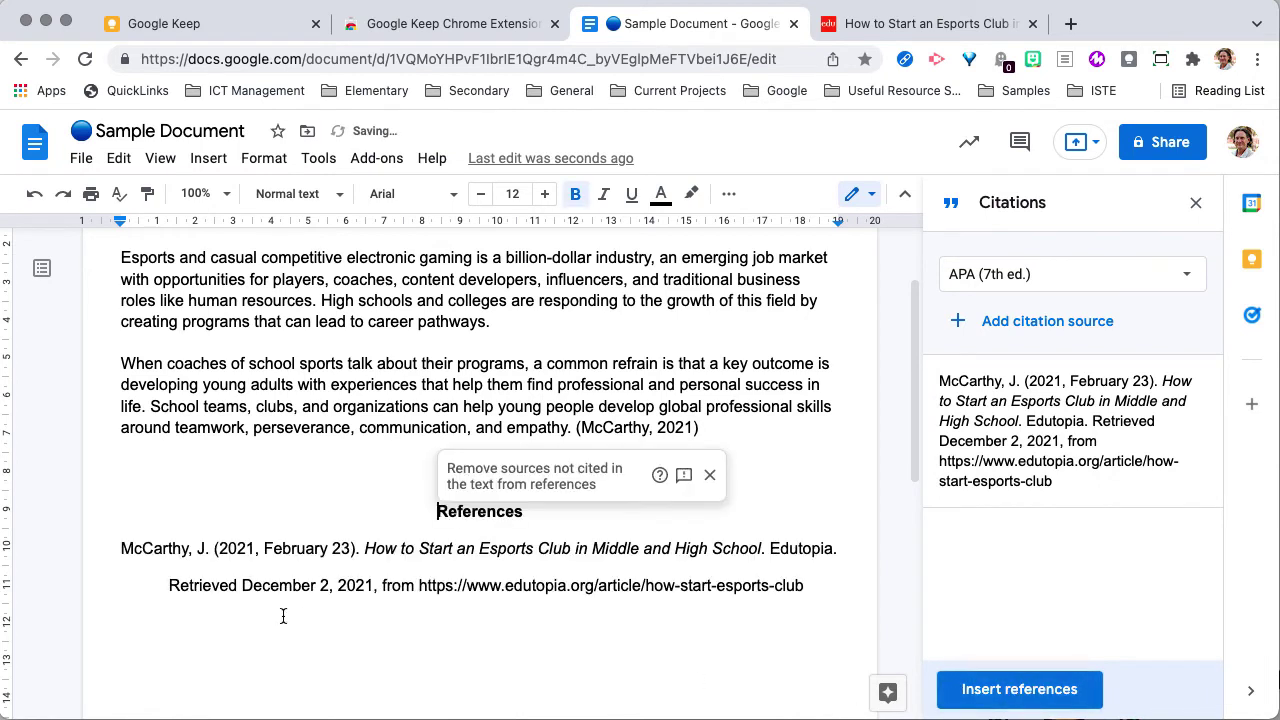